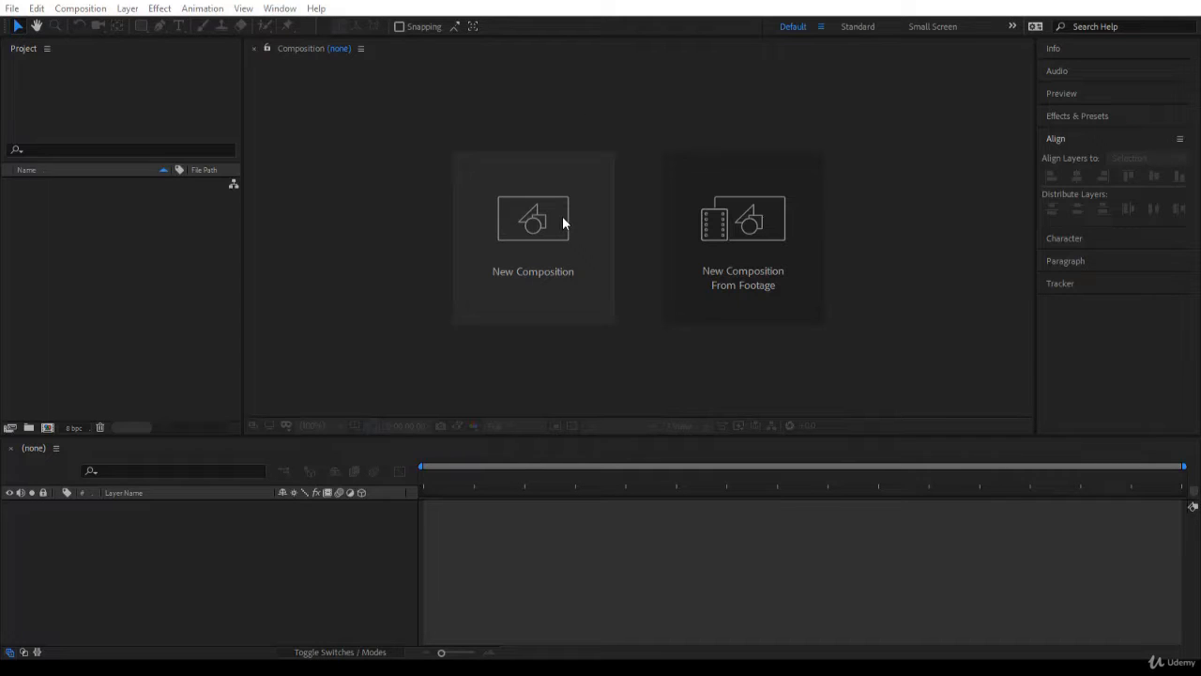
Create a composition named First Animation at 1280 x 720, 30 frames per second, with a five-second duration
left_click(47, 429)
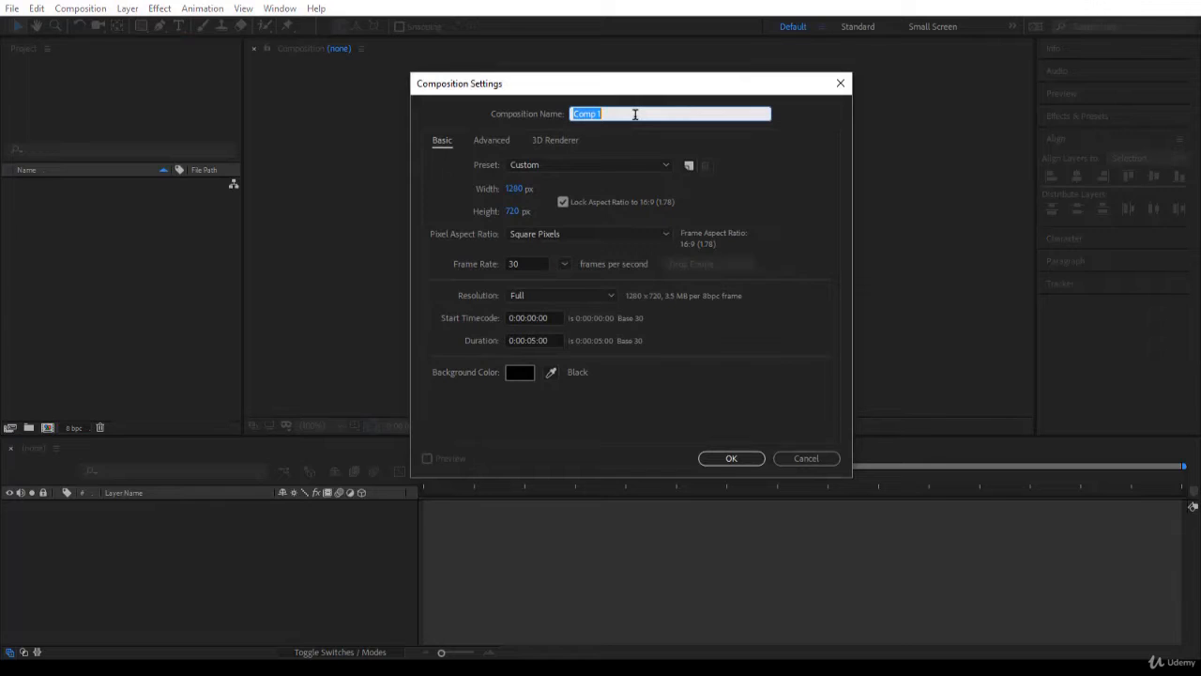
type("First Animation")
left_click(584, 164)
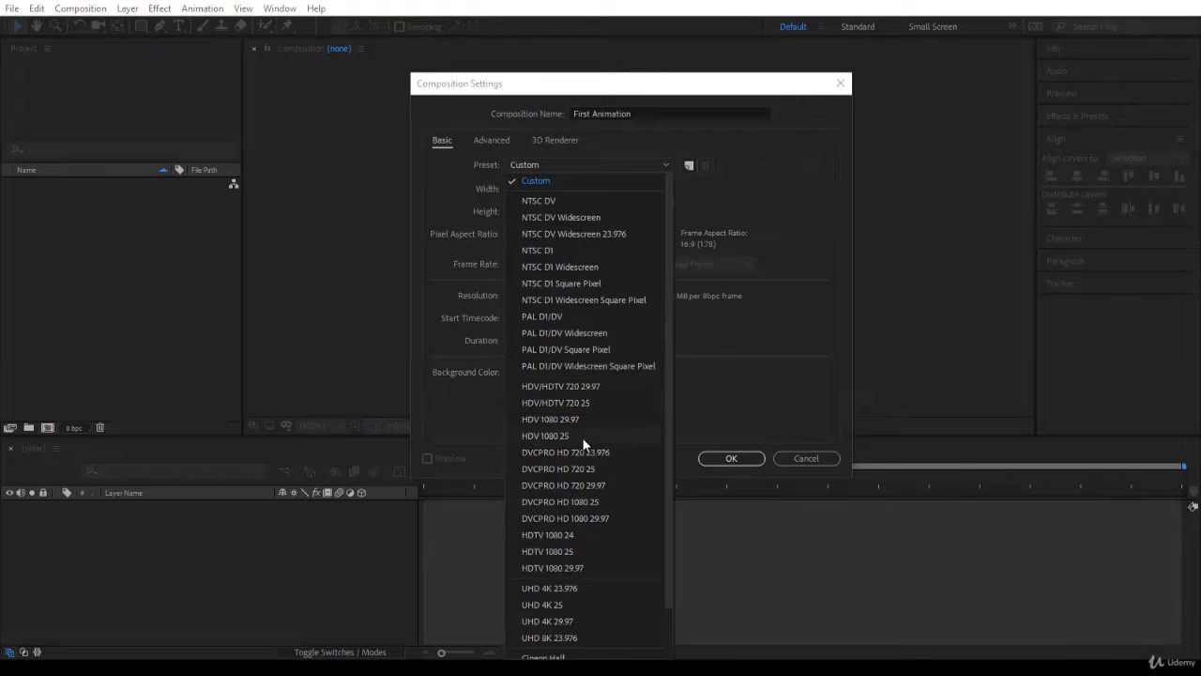
left_click(713, 214)
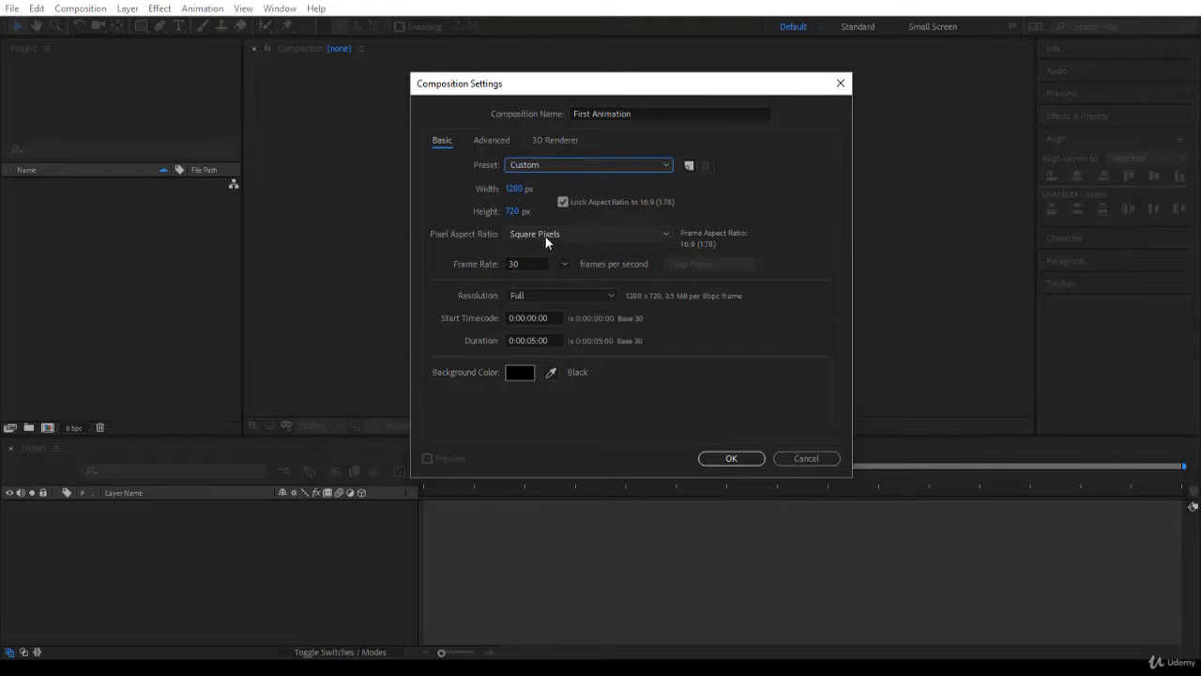
left_click(523, 263)
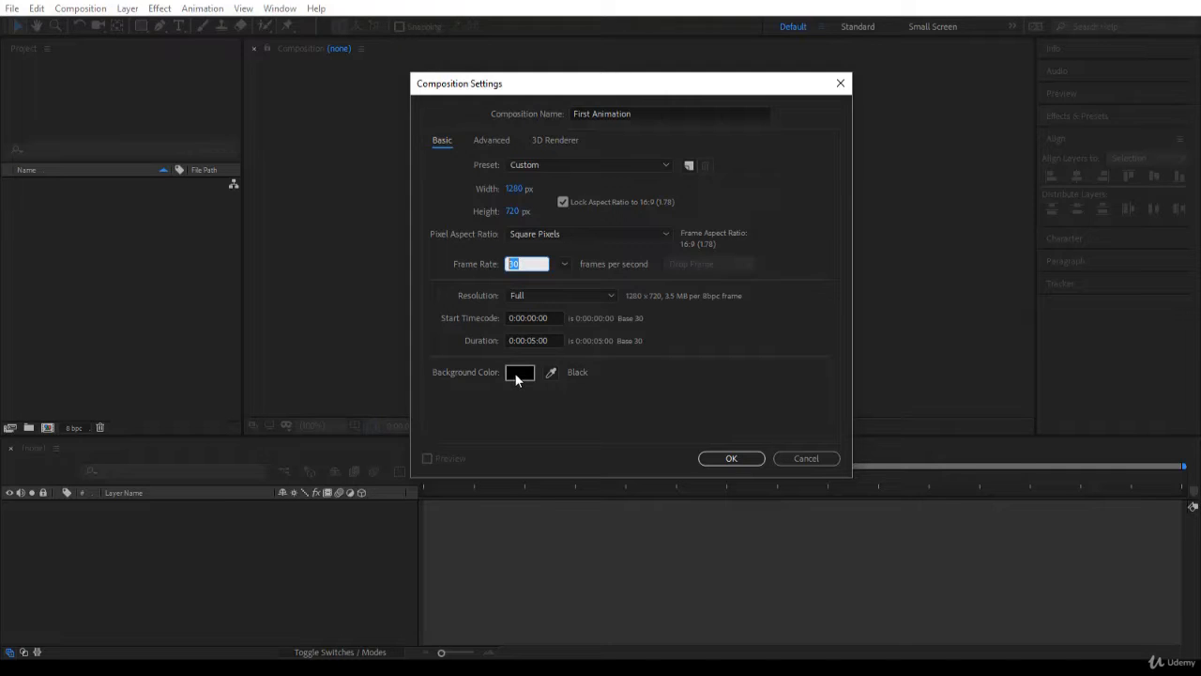
left_click(729, 458)
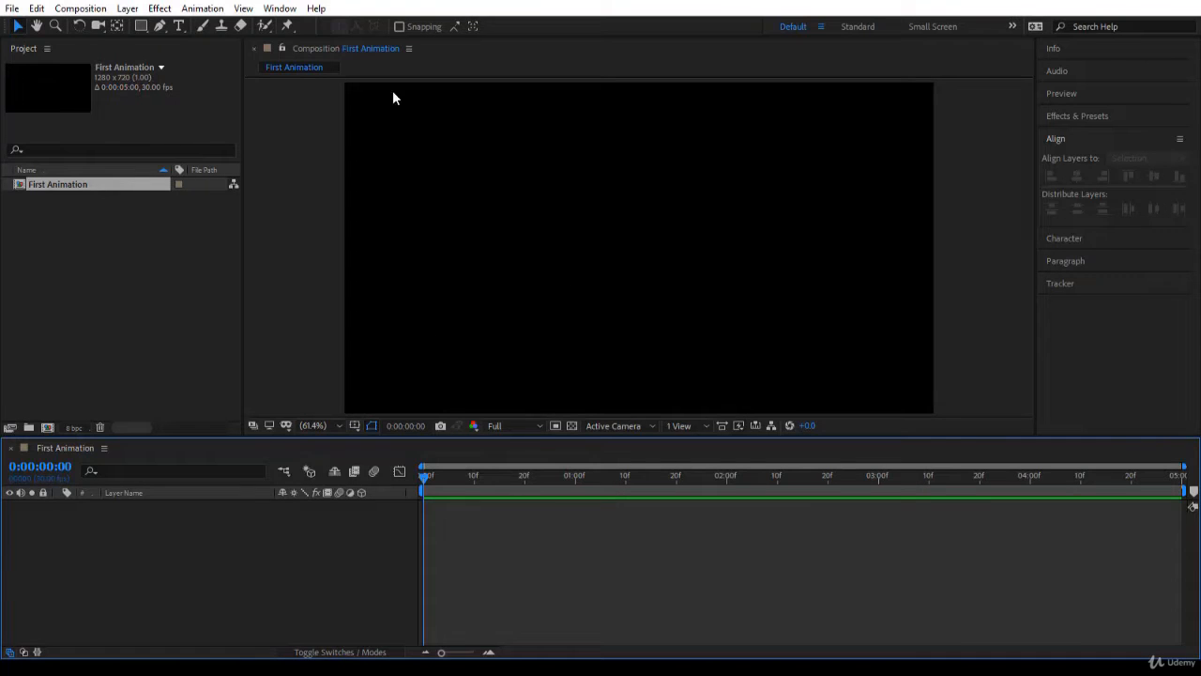
Add a text layer reading "Simple Motion Graphics" at the composition's centre, and show the layer alignment options
left_click(184, 28)
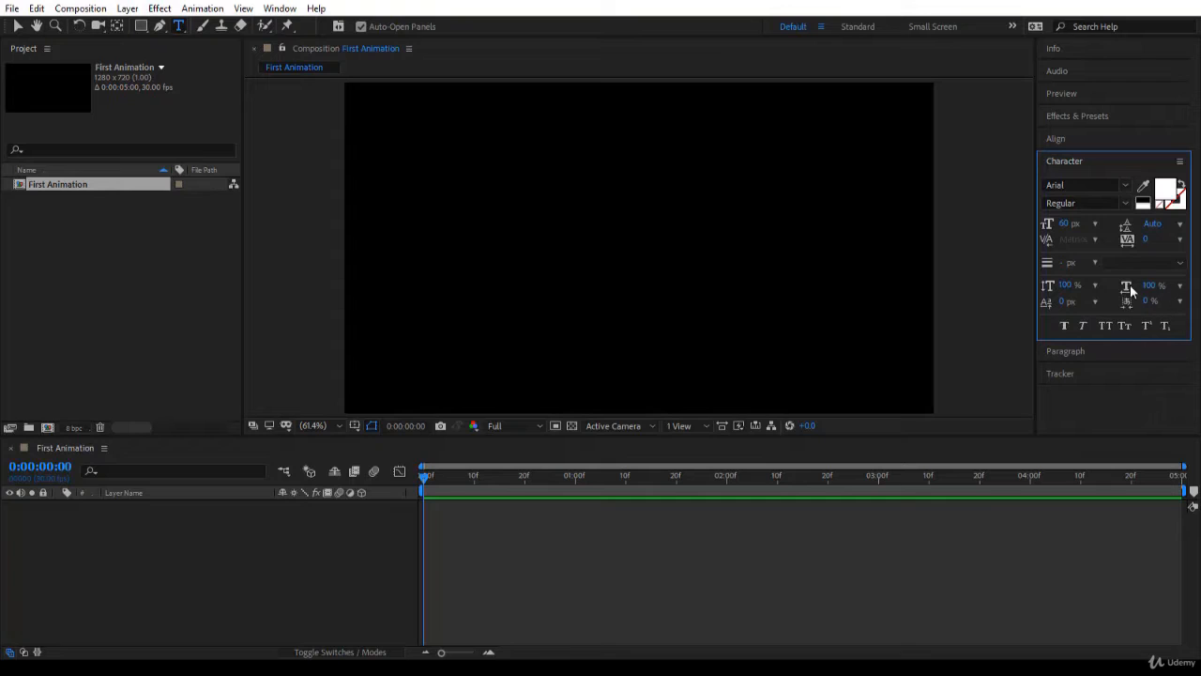
left_click(179, 27)
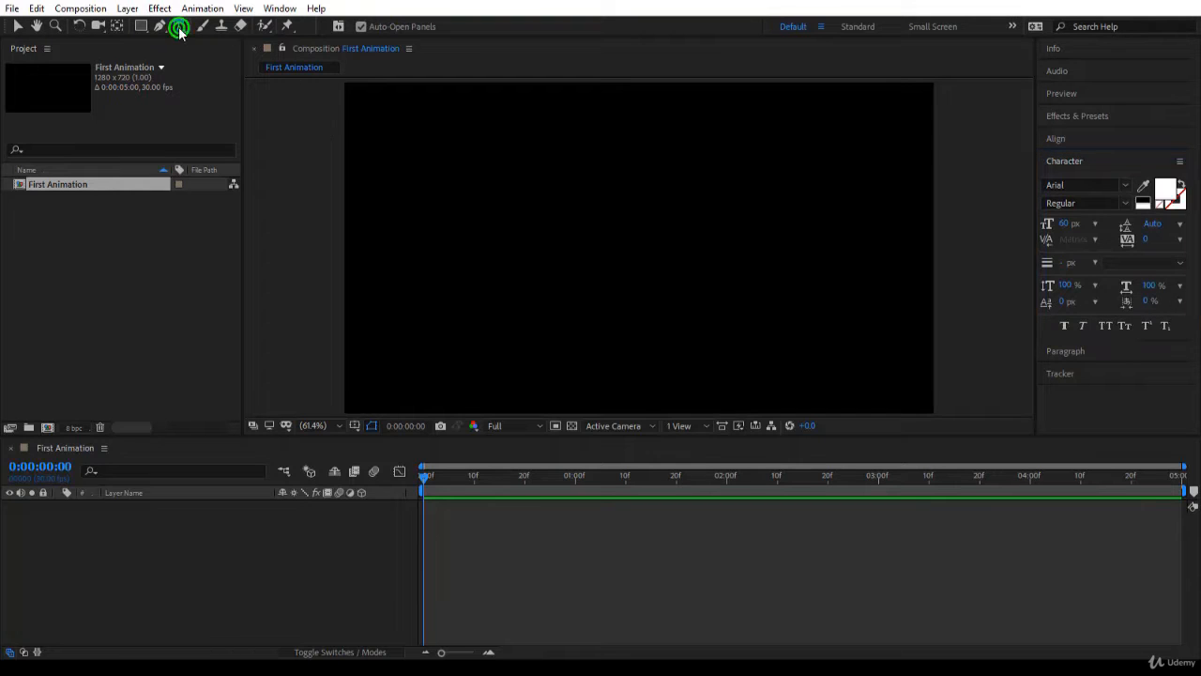
left_click(179, 27)
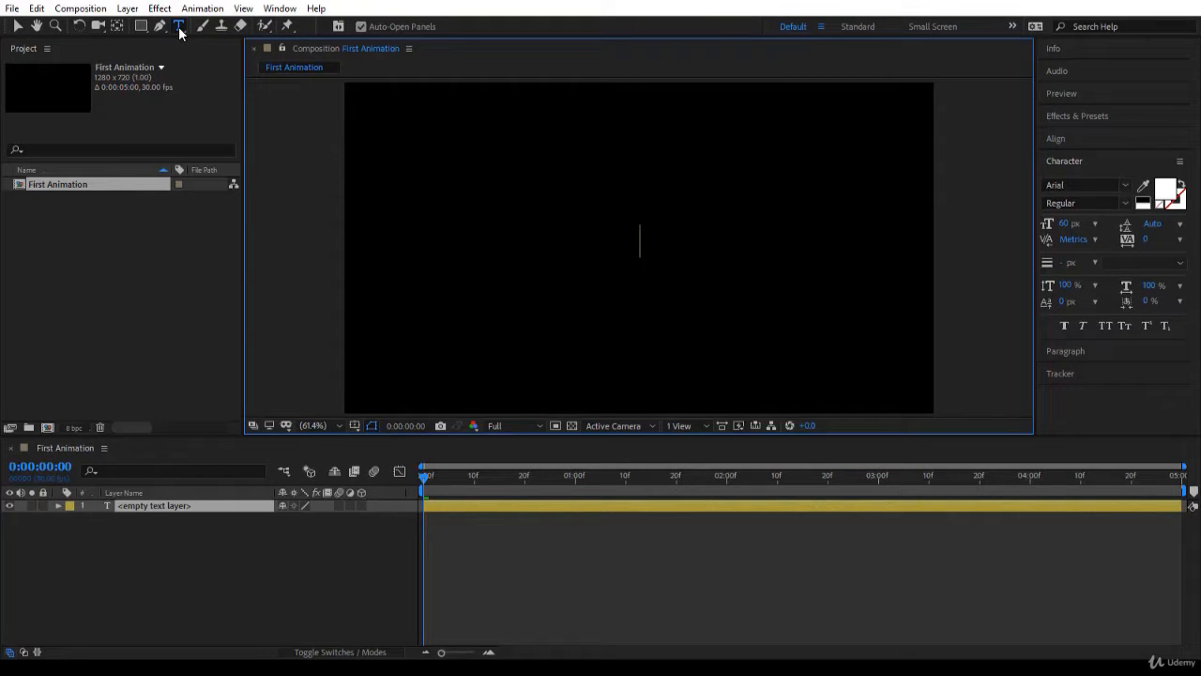
type("Simple Motion Graphics")
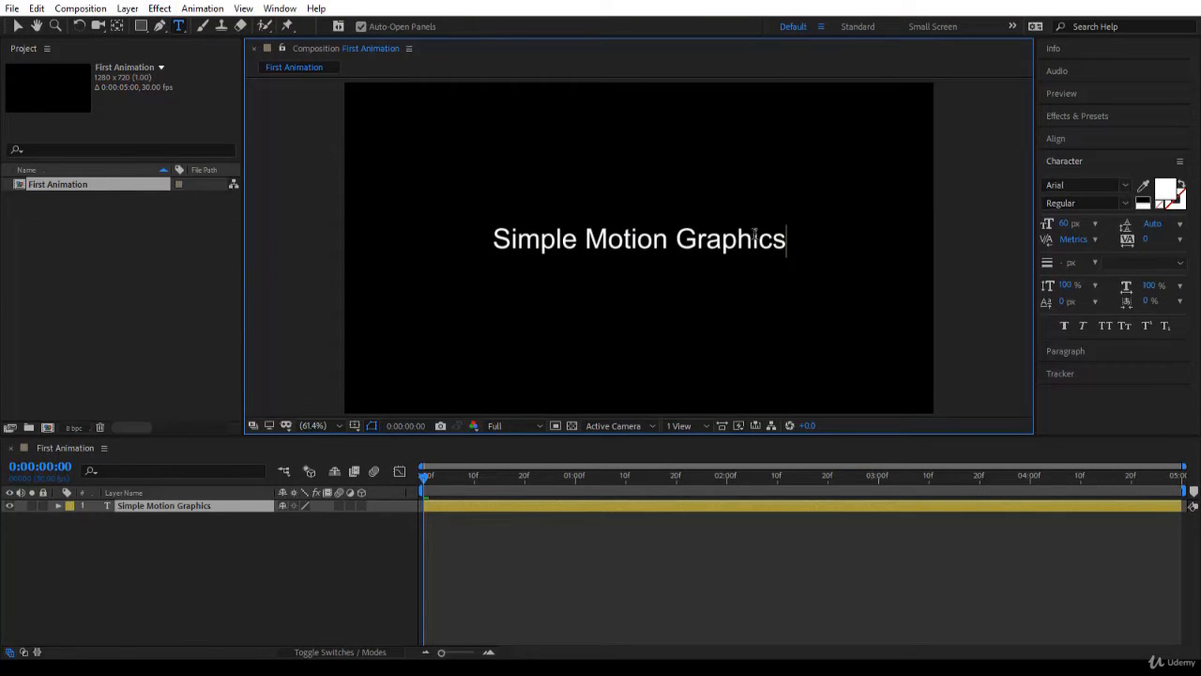
left_click(16, 25)
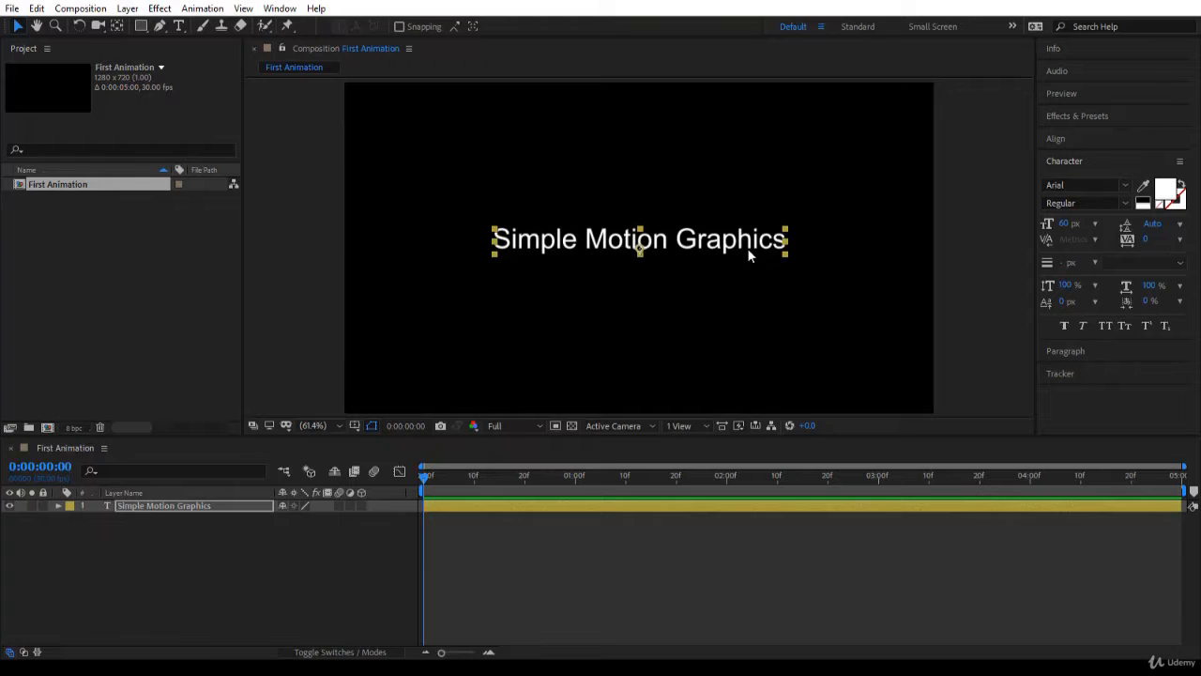
left_click(1058, 139)
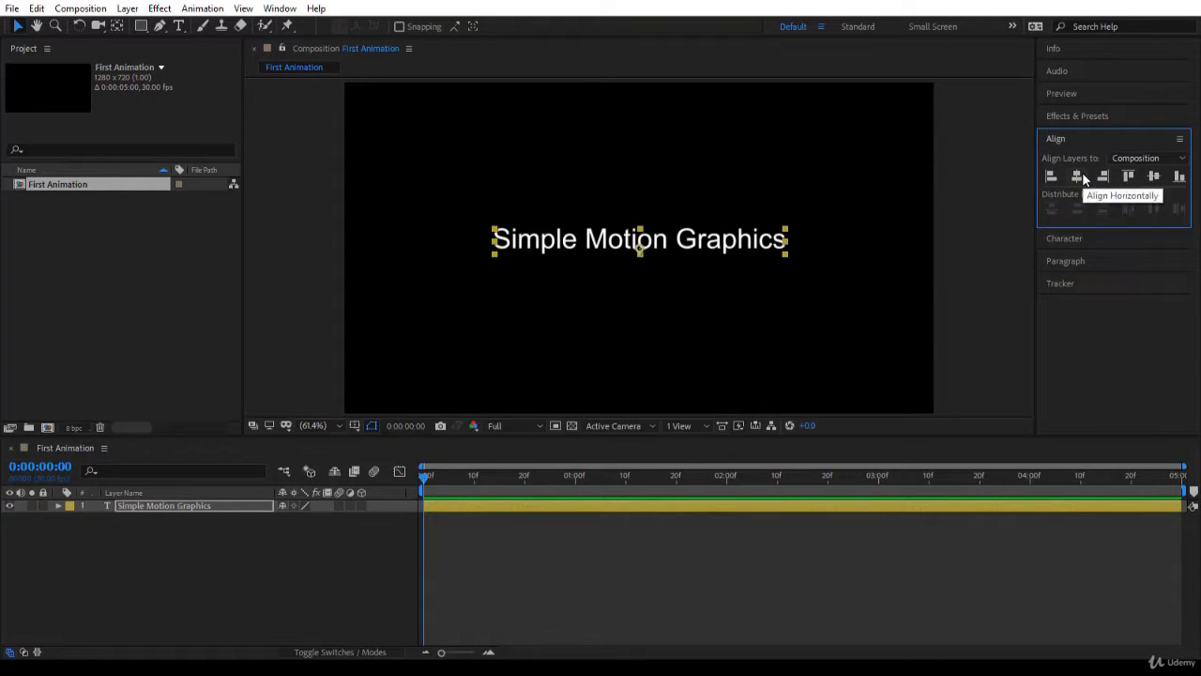
left_click(507, 332)
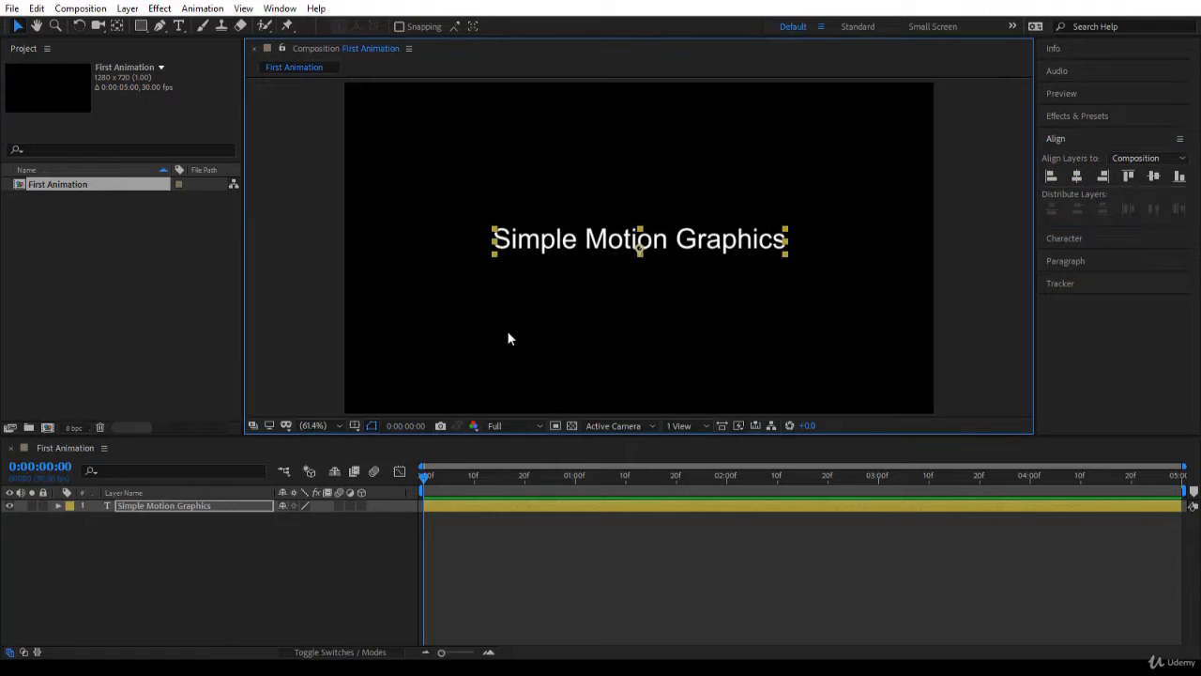
With no layer selected, draw a wide dark teal rectangle with a 2 px white stroke around the text as a new shape layer
left_click(141, 25)
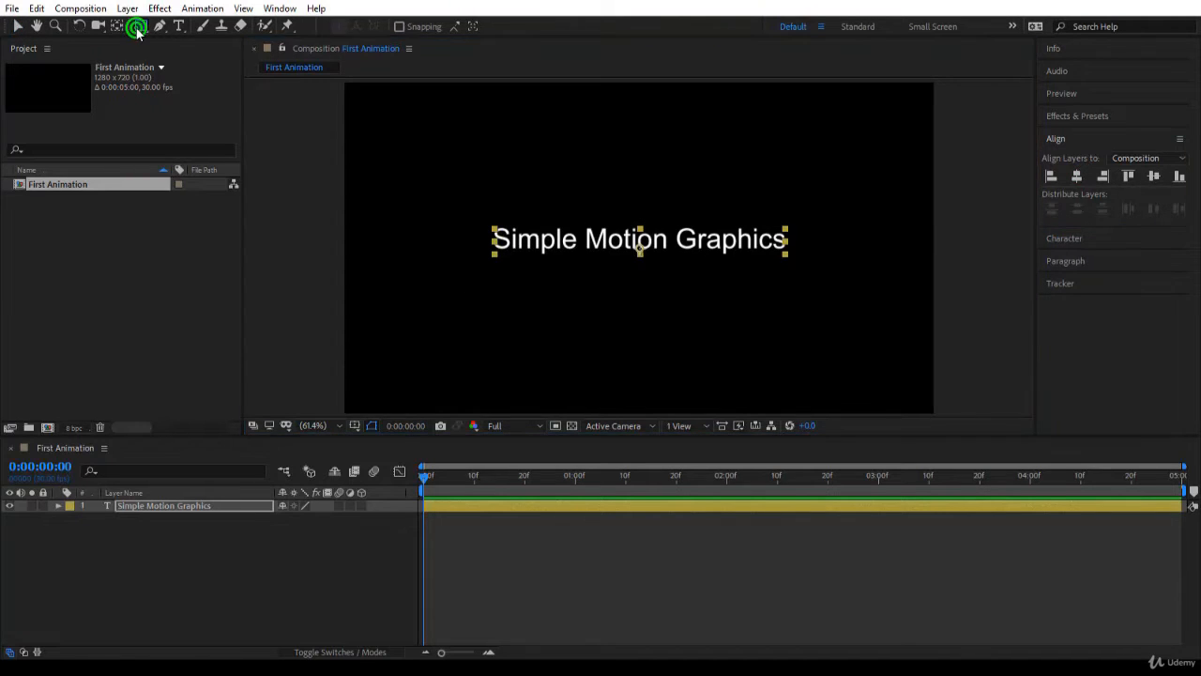
left_click(176, 27)
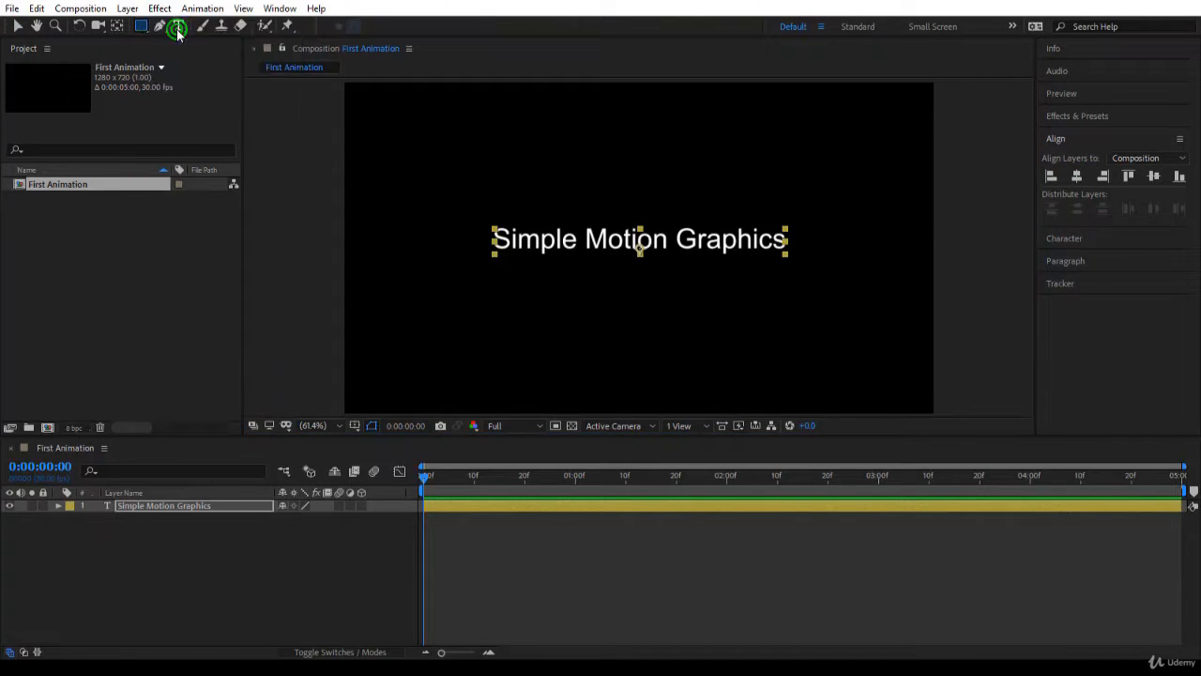
left_click(363, 147)
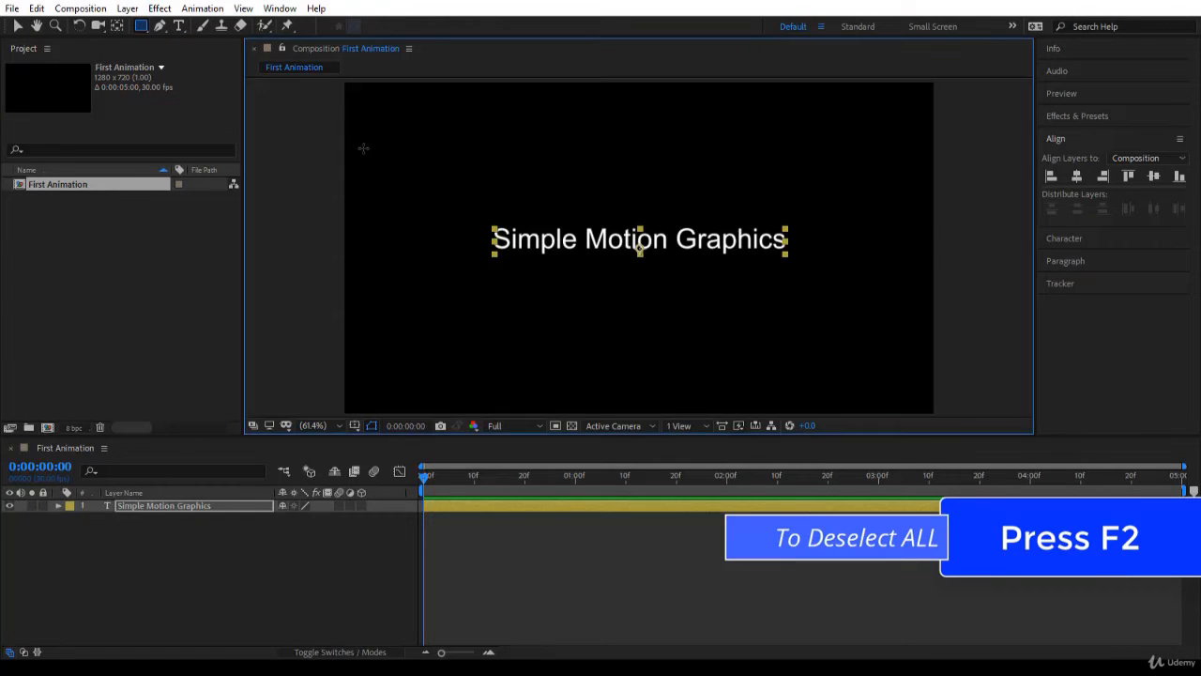
key("F2")
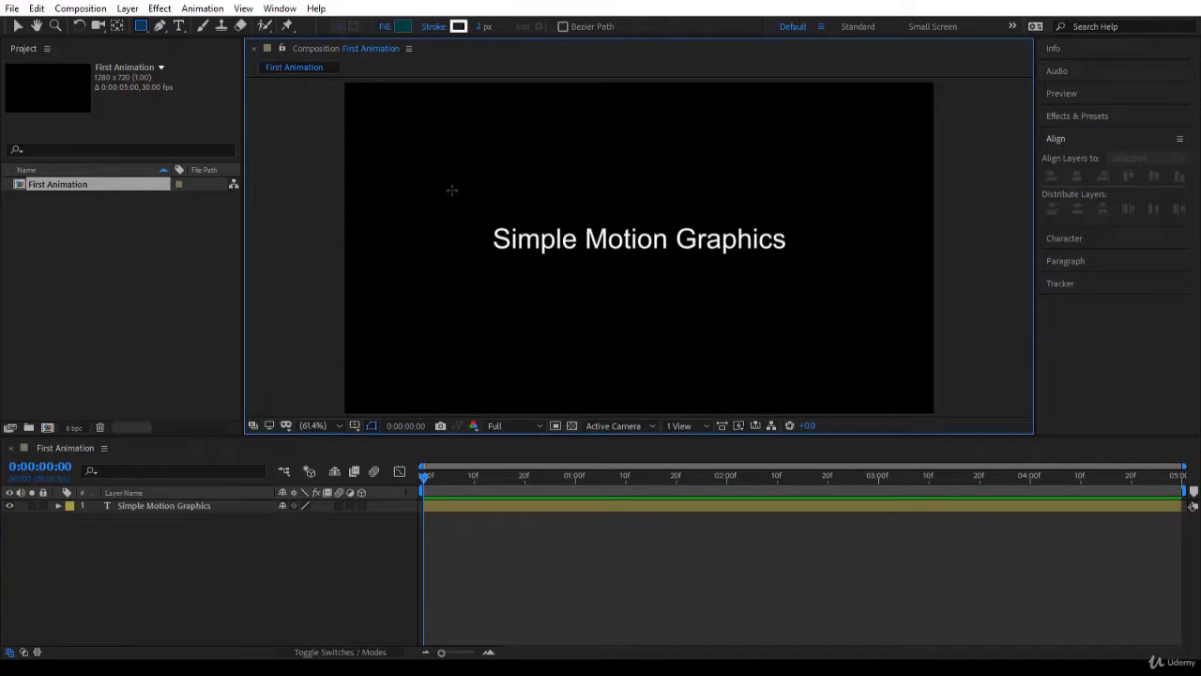
left_click_drag(453, 191, 524, 296)
mouse_move(603, 302)
left_mouse_down()
mouse_move(779, 274)
mouse_move(800, 299)
mouse_move(814, 288)
left_mouse_up()
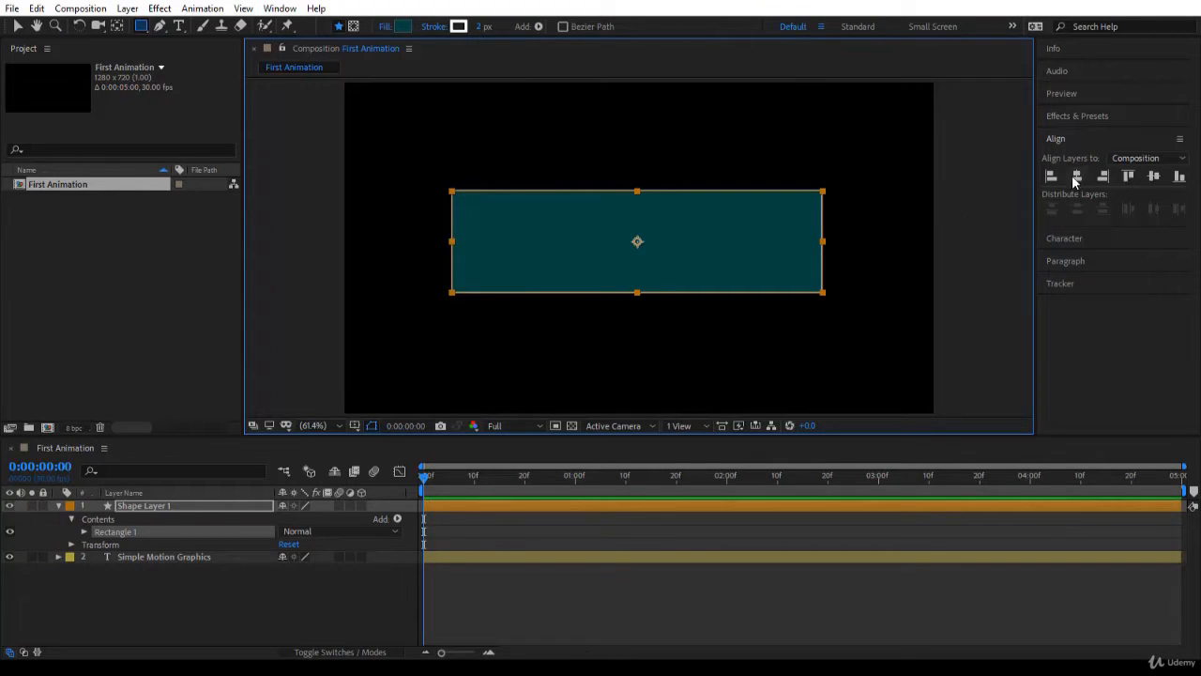
Centre the rectangle horizontally and vertically in the composition
left_click(1077, 176)
left_click(1154, 176)
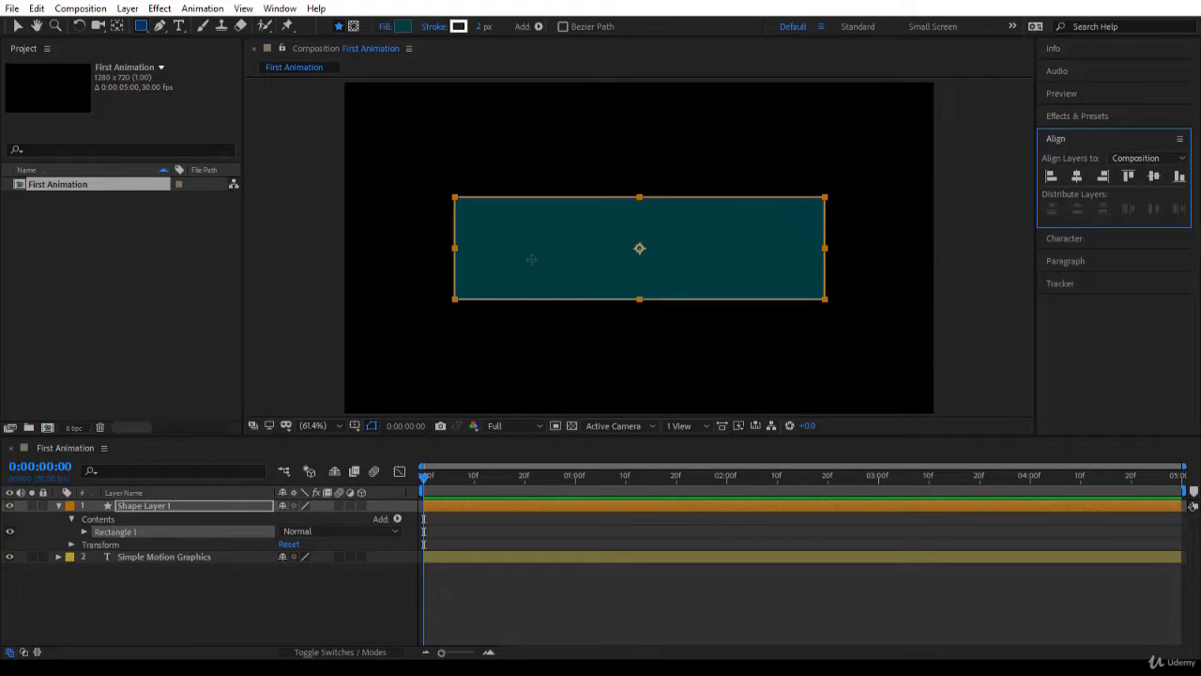
key("v")
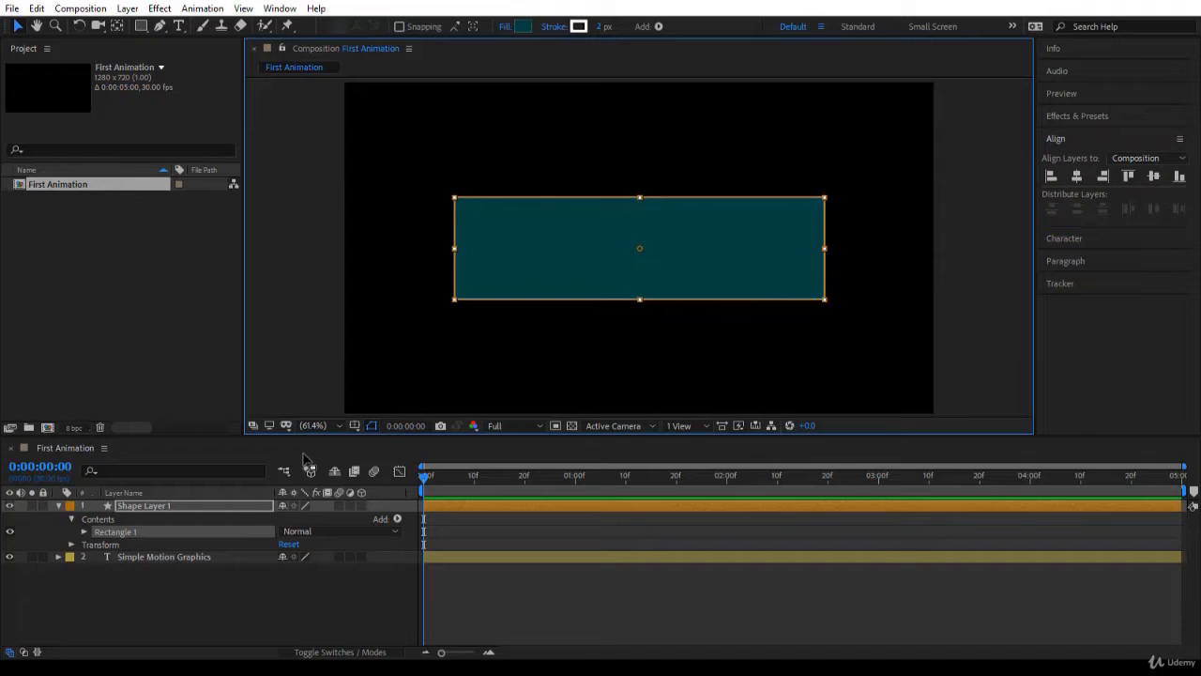
Move Shape Layer 1 below the Simple Motion Graphics text layer in the layer order
left_click(192, 598)
left_click(172, 506)
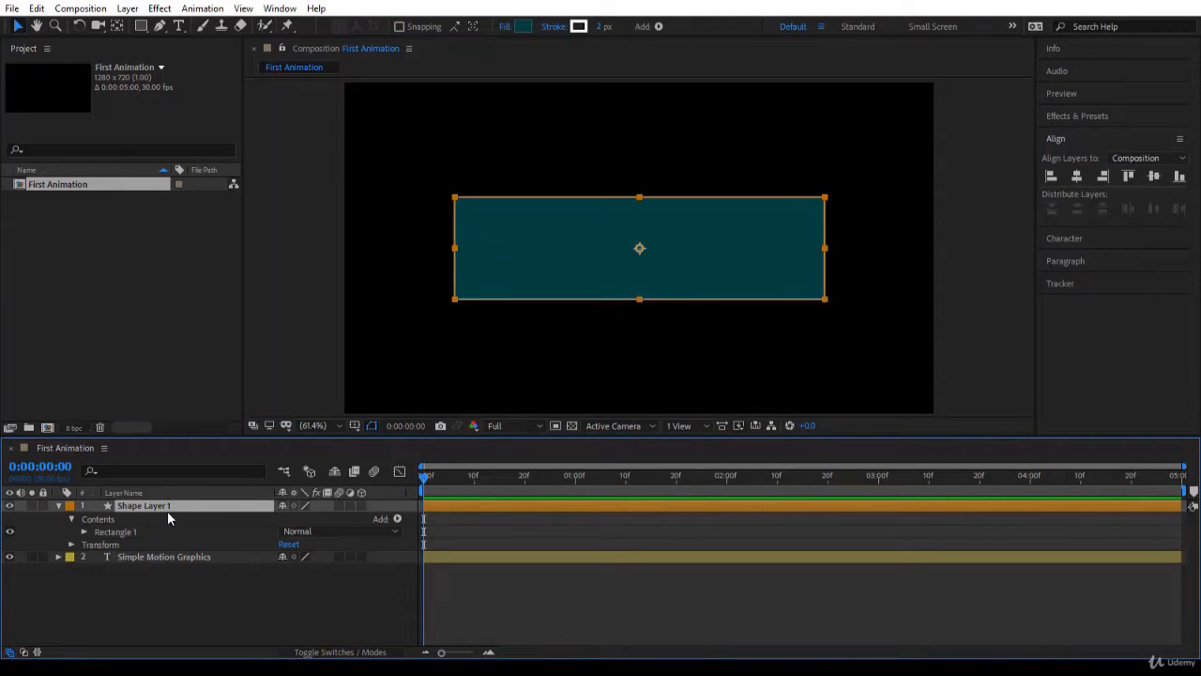
left_click_drag(167, 511, 180, 575)
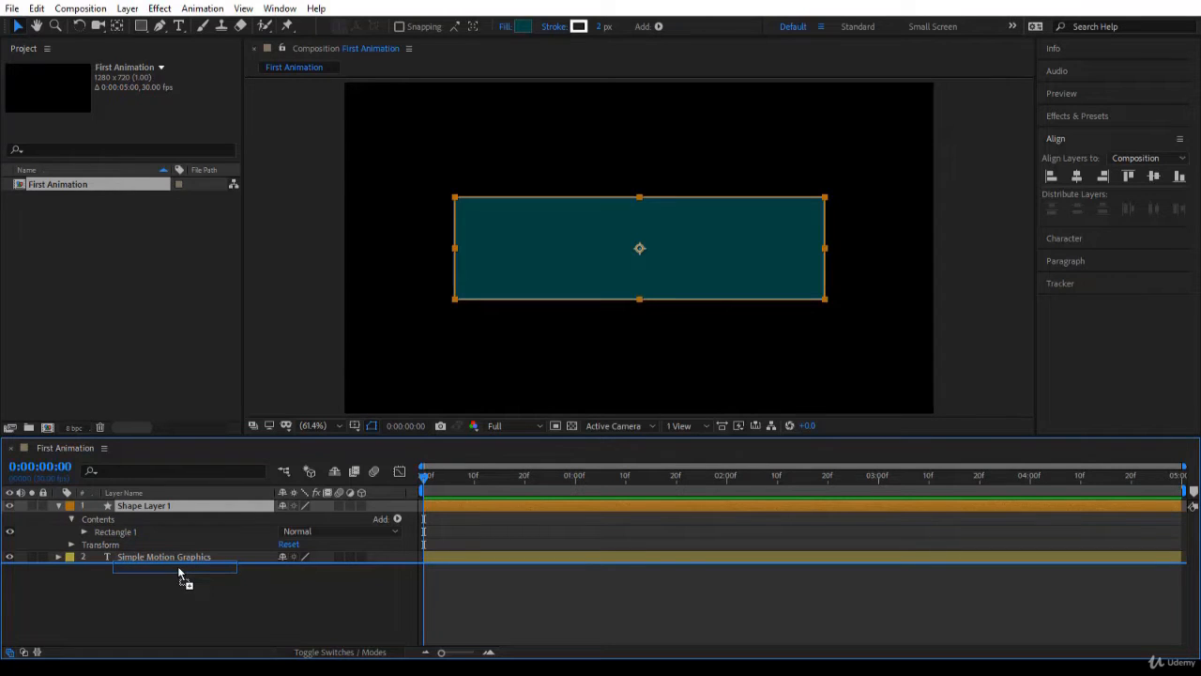
left_click_drag(180, 574, 190, 581)
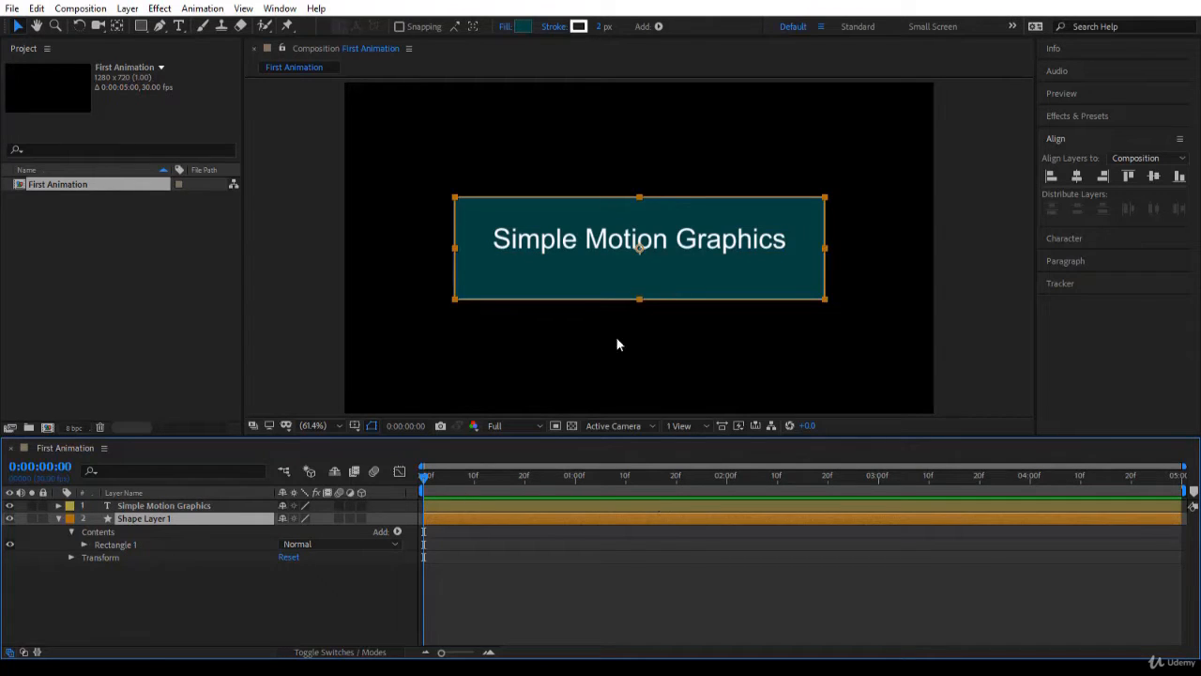
Nudge the text layer down to the vertical middle of the rectangle, at Position 640, 380
left_click(230, 504)
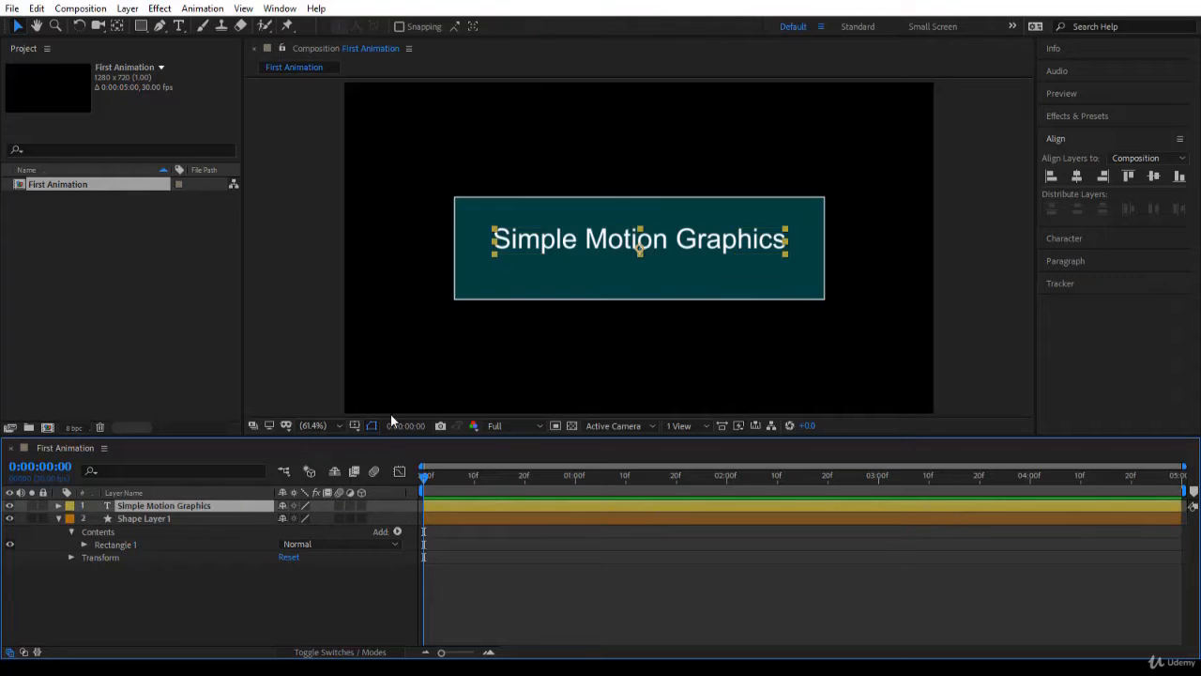
key("Down")
key("Down")
key("Down")
key("Down")
key("Down")
key("Down")
key("Down")
key("Down")
key("Down")
key("Down")
key("Down")
key("Down")
key("Down")
key("Down")
key("Down")
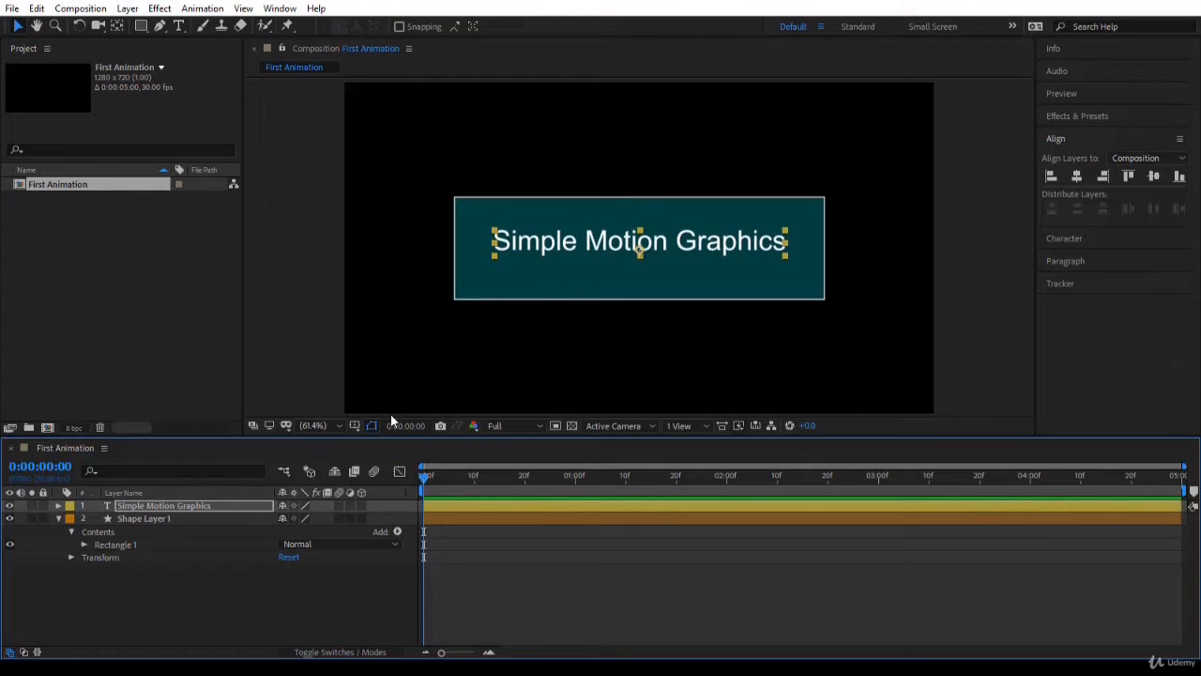
key("Down")
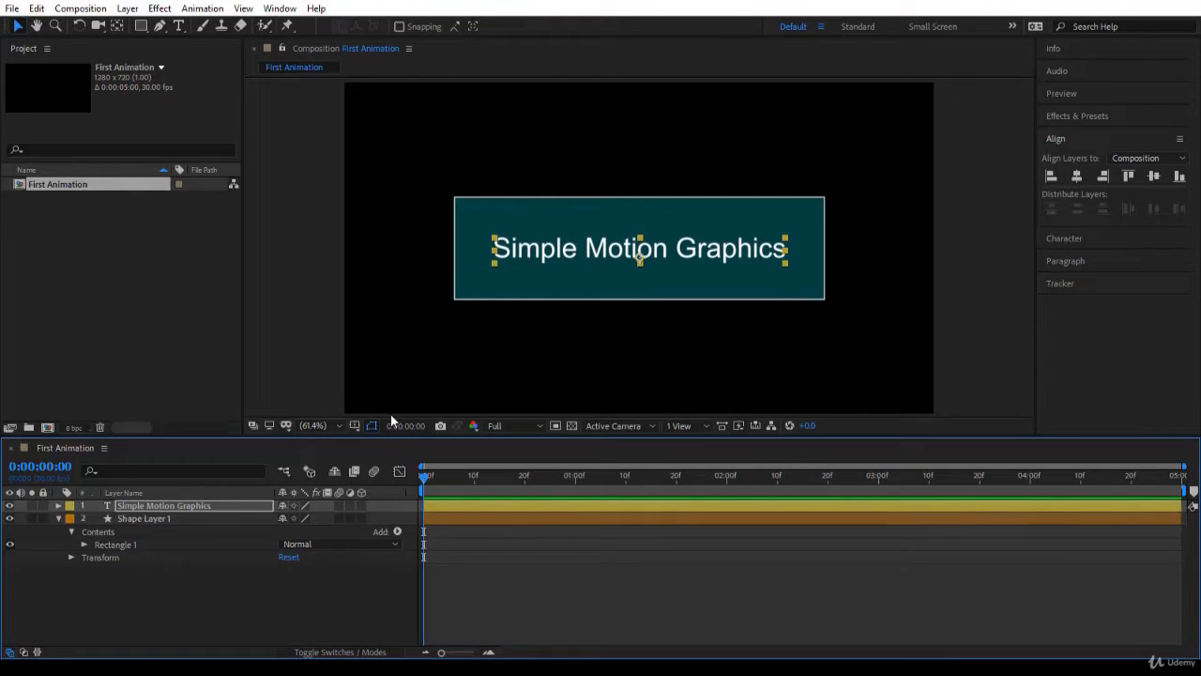
left_click(484, 589)
Expand the text layer's Transform properties and enable Position keyframing at 0:00:00:00
left_click(184, 510)
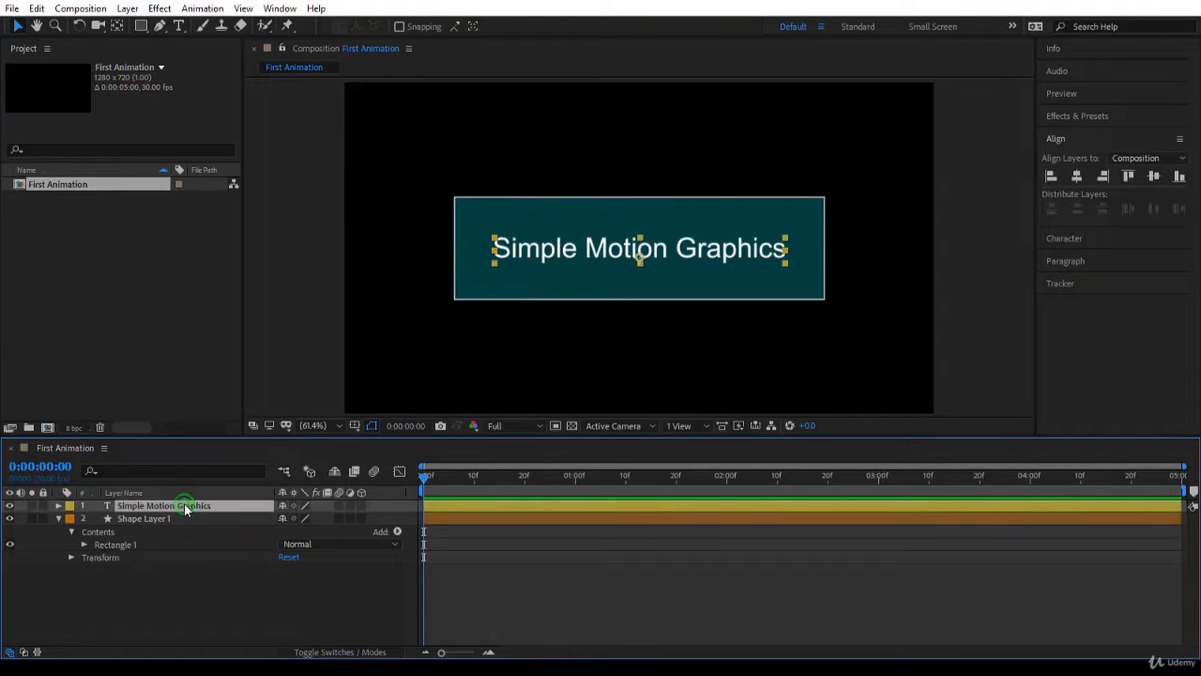
left_click(61, 510)
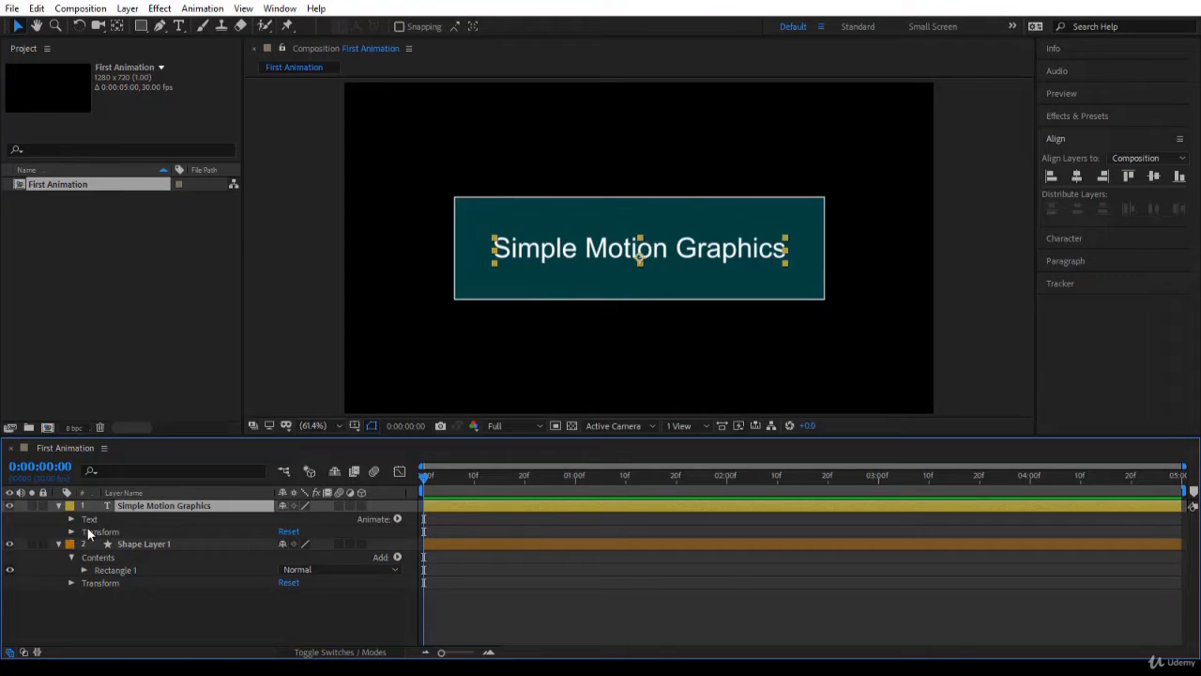
left_click(71, 532)
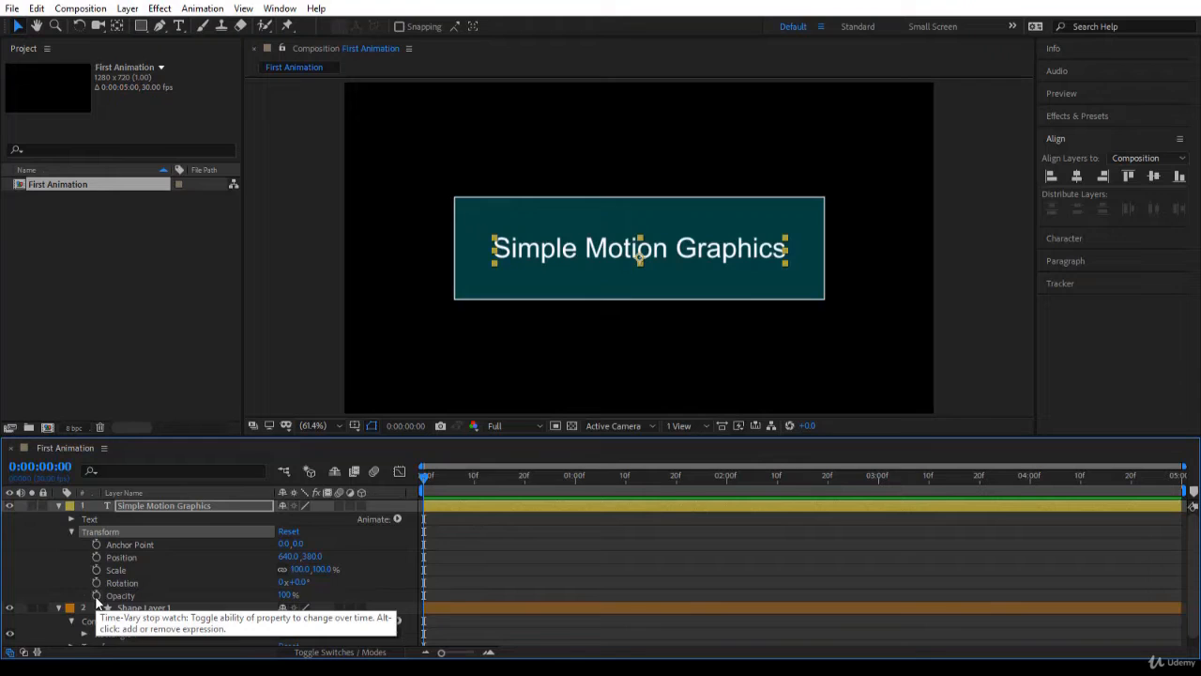
left_click(121, 558)
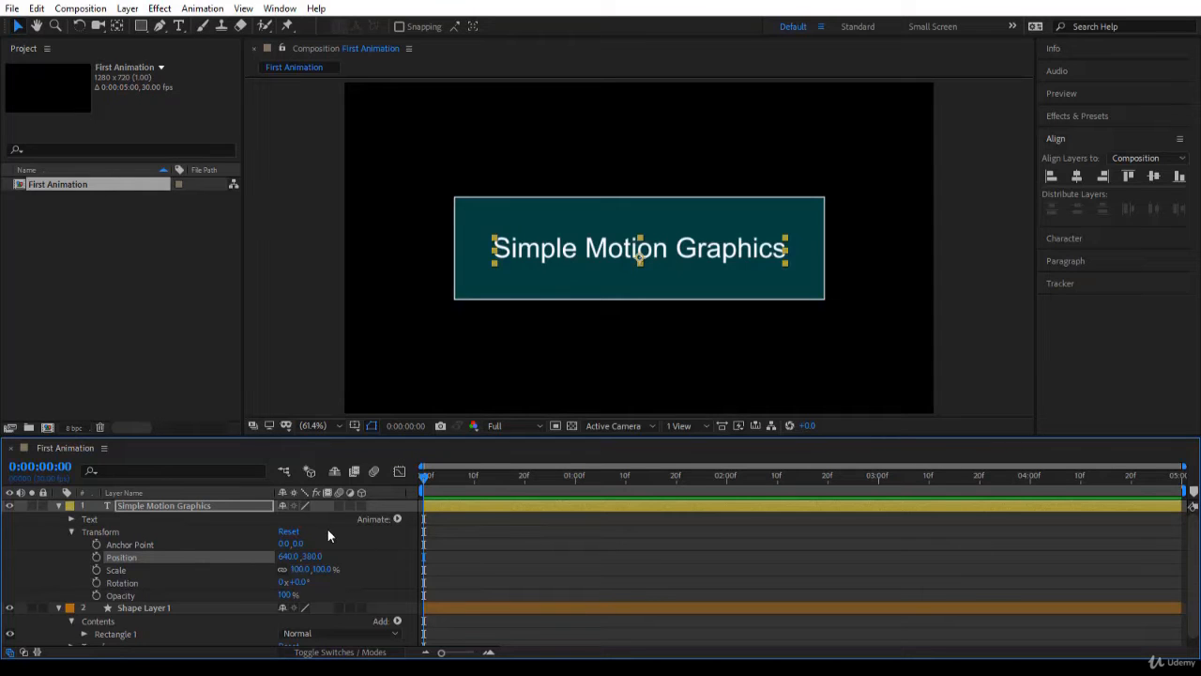
left_click(97, 559)
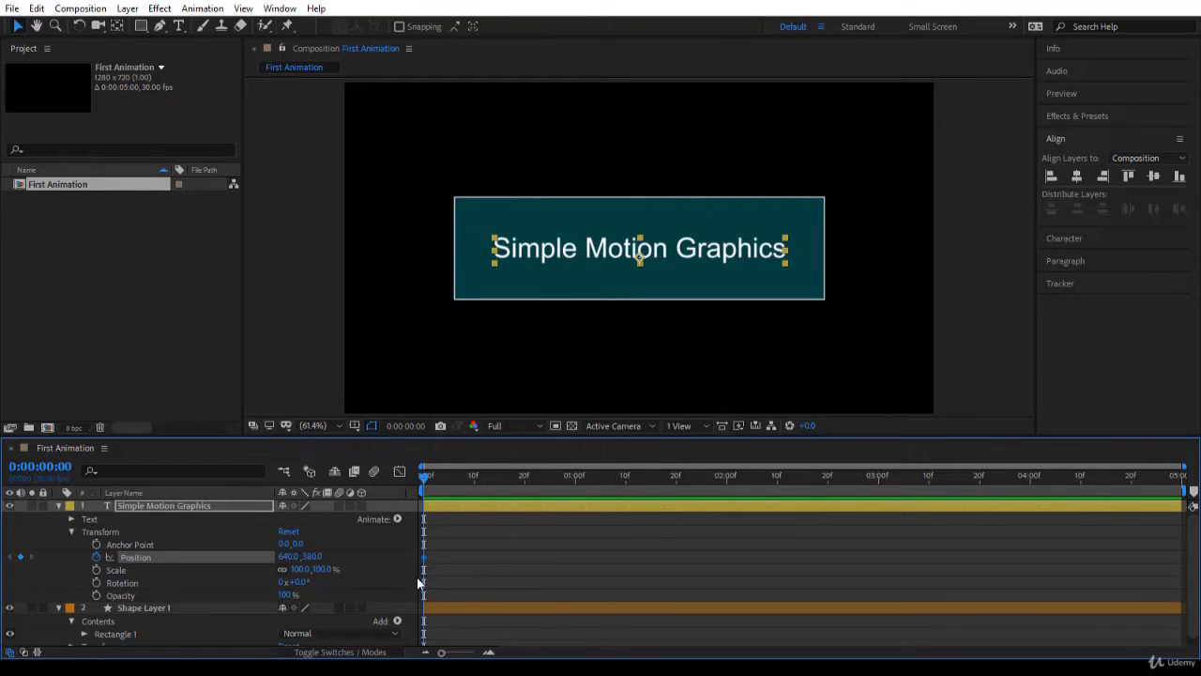
Set the text layer's Position keyframe at 0:00:00:00 to 640, 779, below the visible frame
left_click_drag(424, 476, 535, 494)
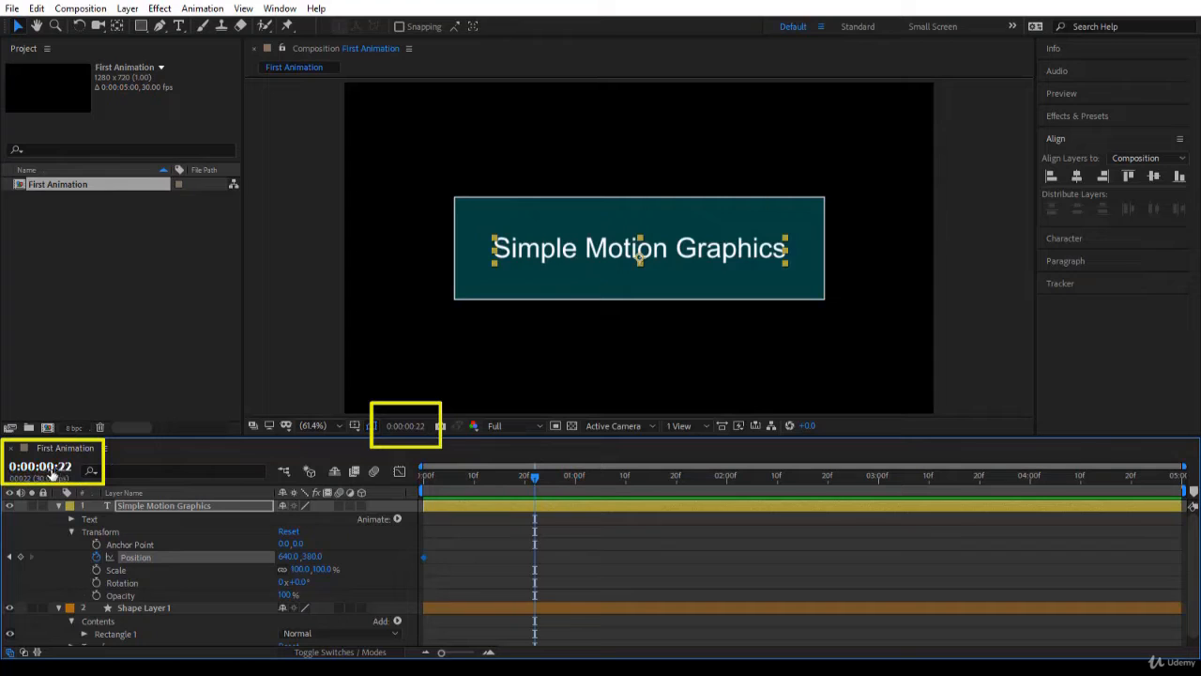
left_click_drag(536, 483, 420, 487)
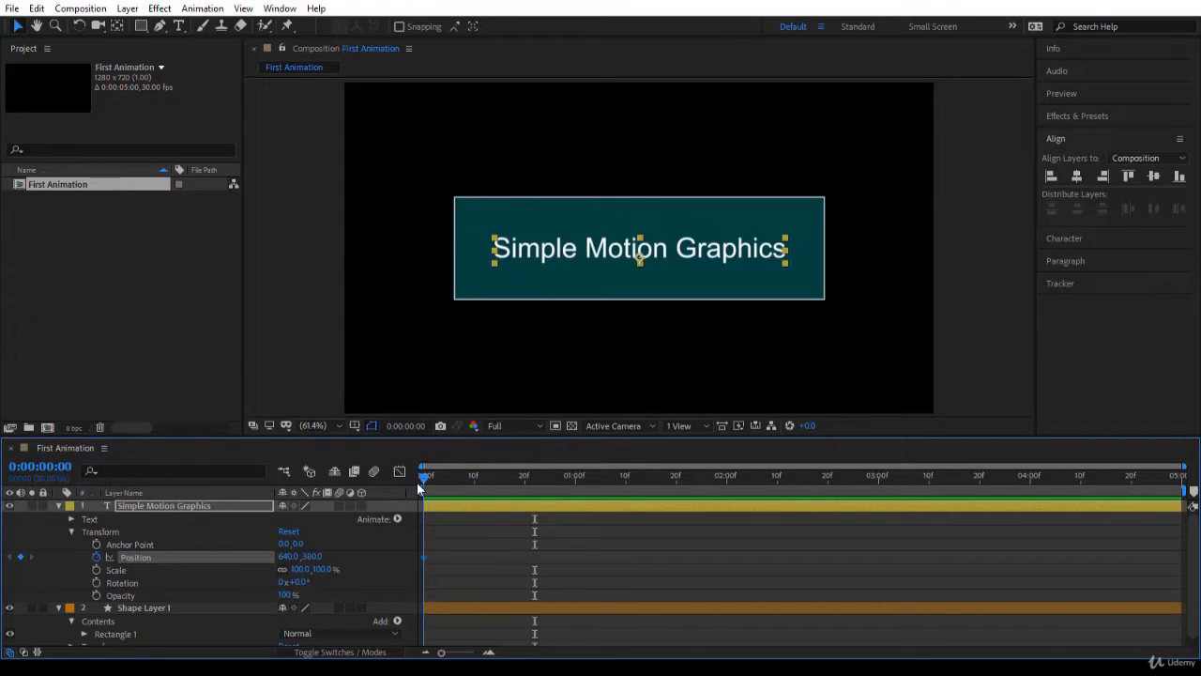
mouse_move(425, 562)
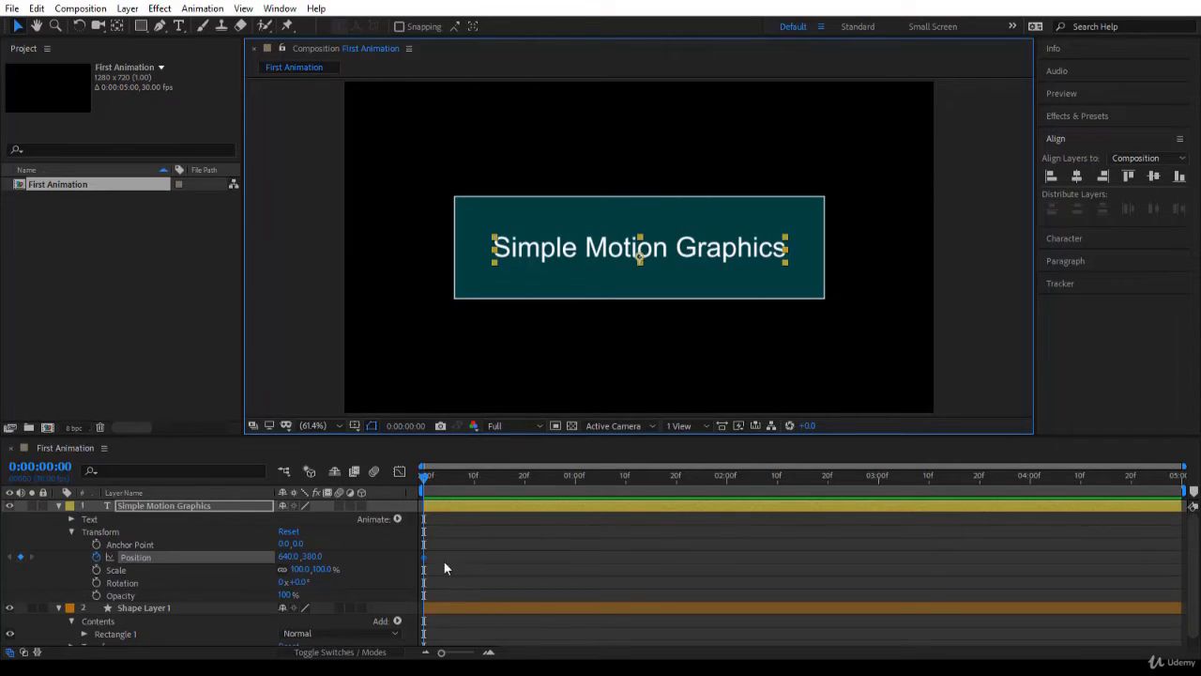
left_click(311, 561)
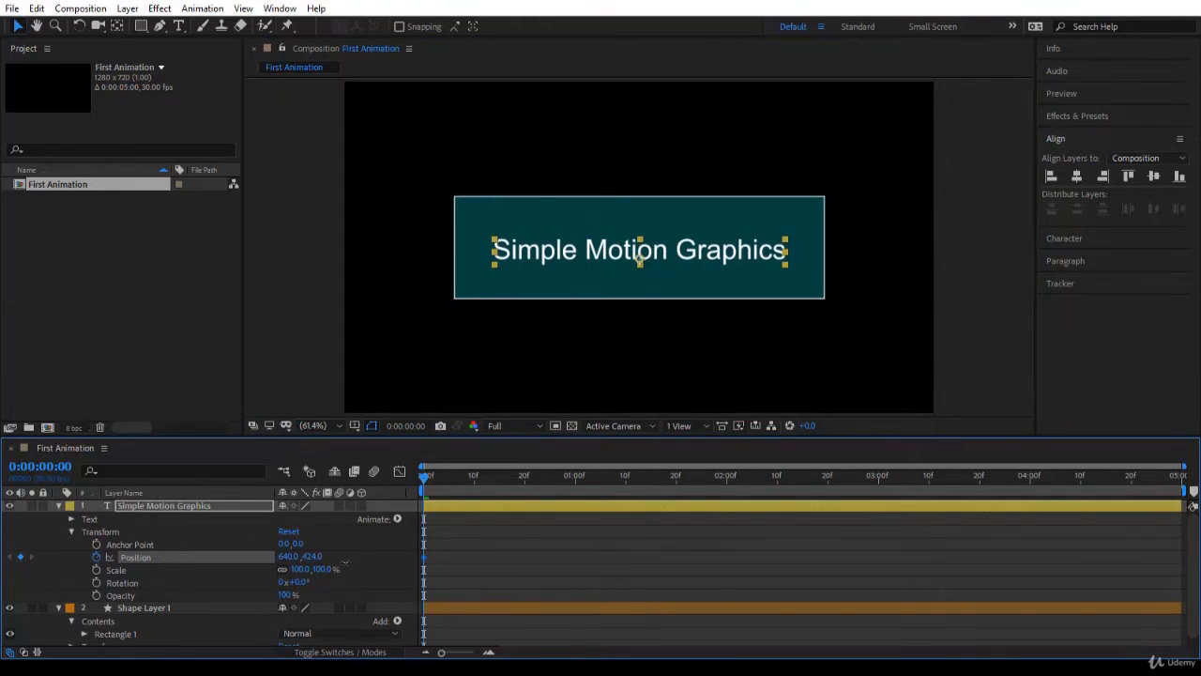
left_click_drag(310, 560, 618, 551)
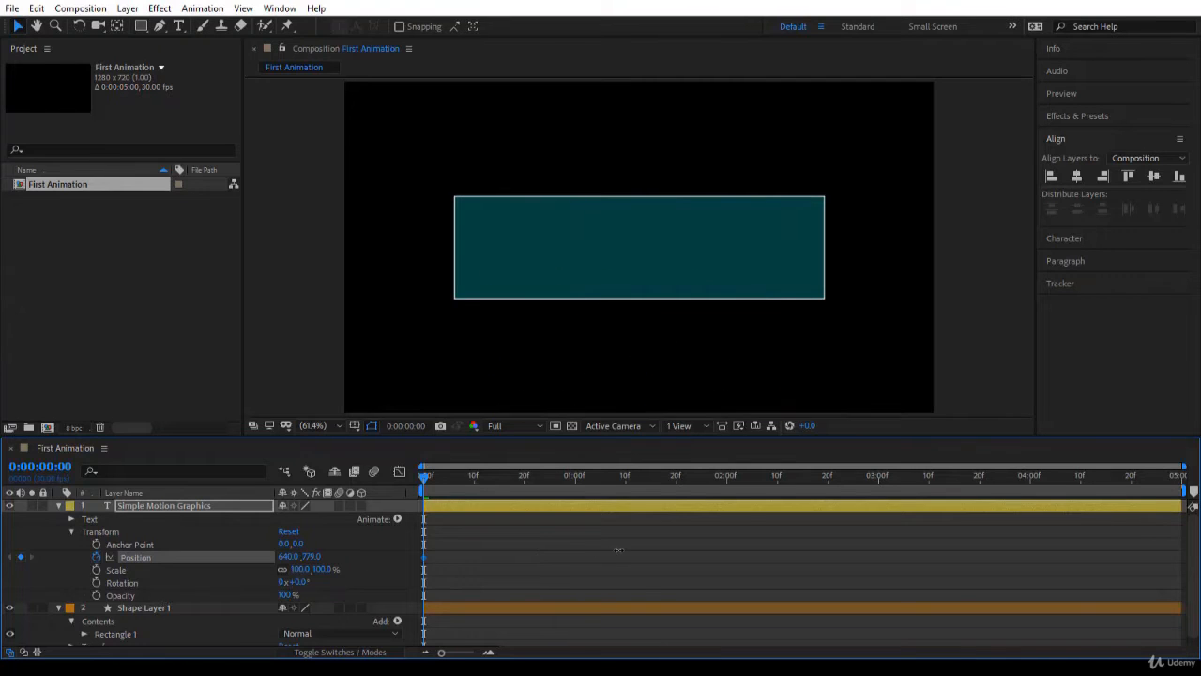
Add a Position keyframe of 640, 371 to the Simple Motion Graphics text layer at 0:00:01:00, bringing the text inside the rectangle
left_click(582, 365)
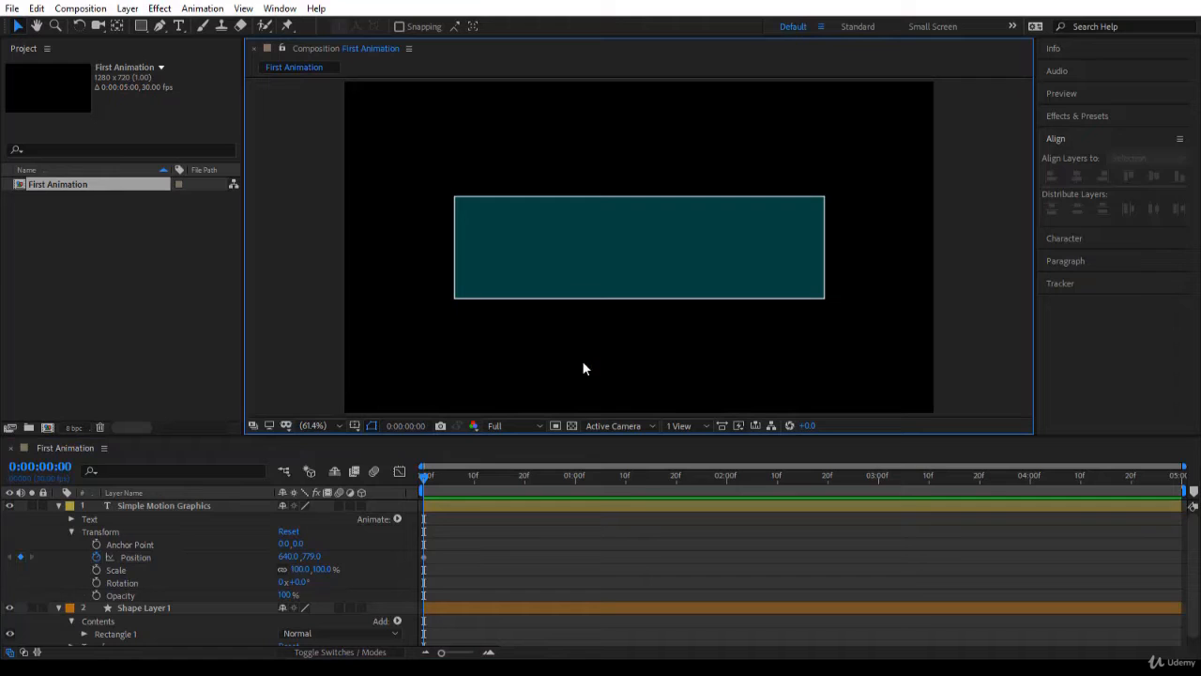
key("space")
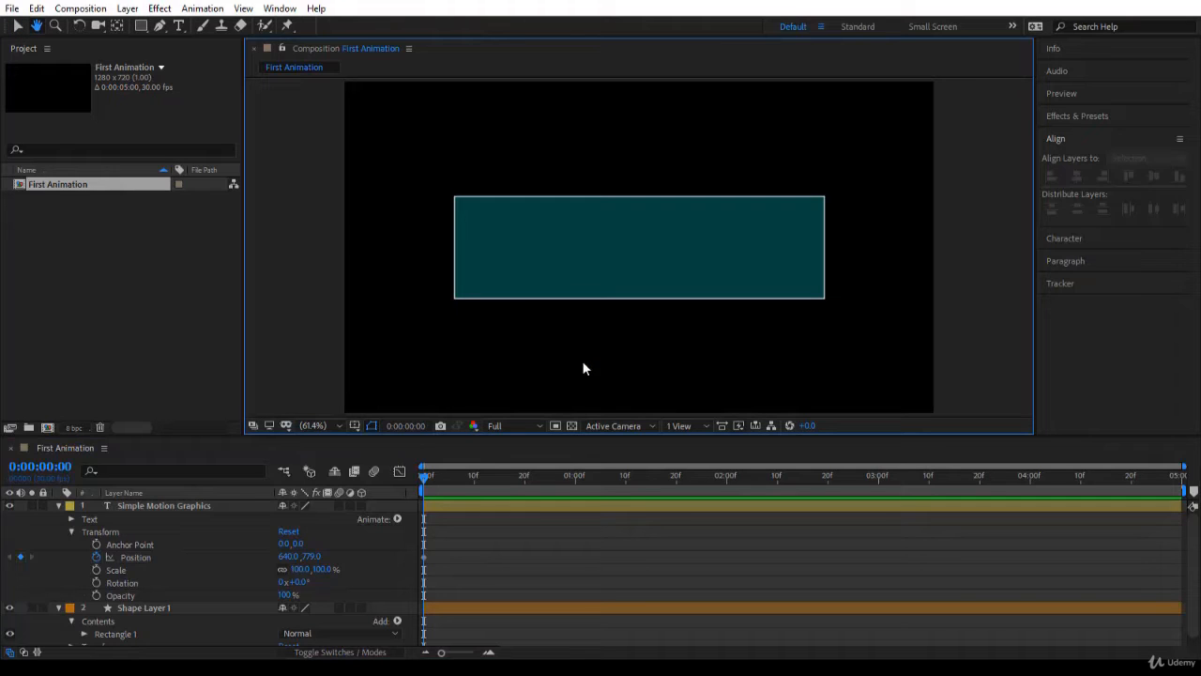
left_click_drag(582, 367, 577, 311)
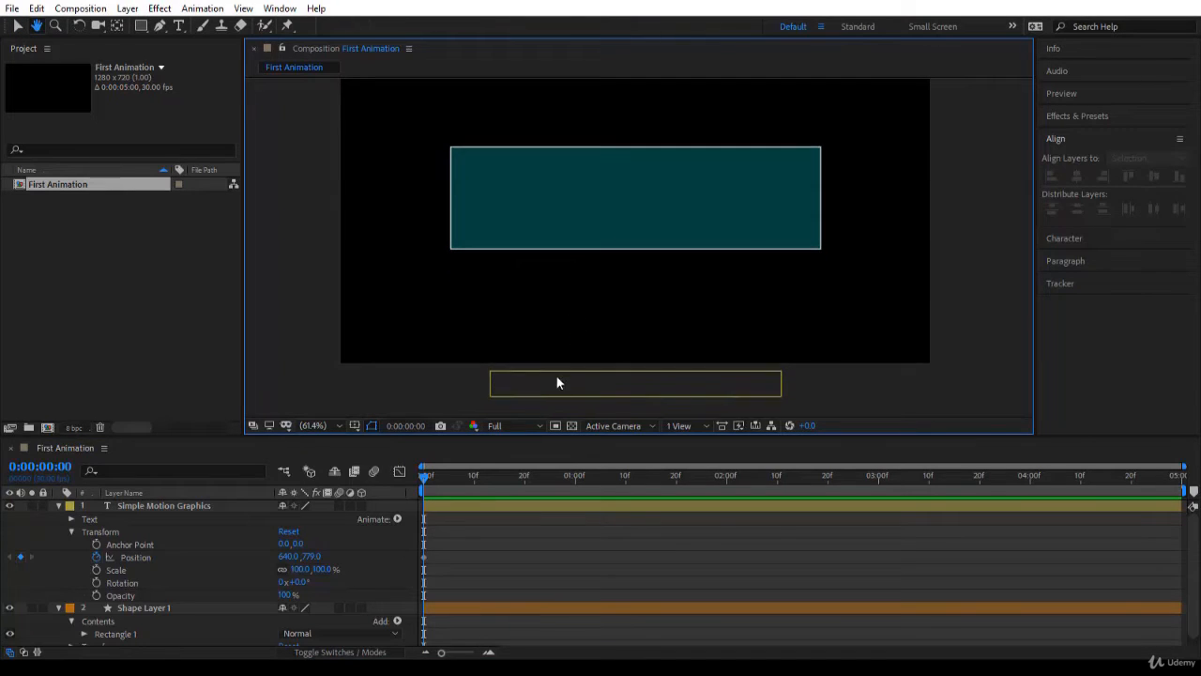
left_click(599, 377)
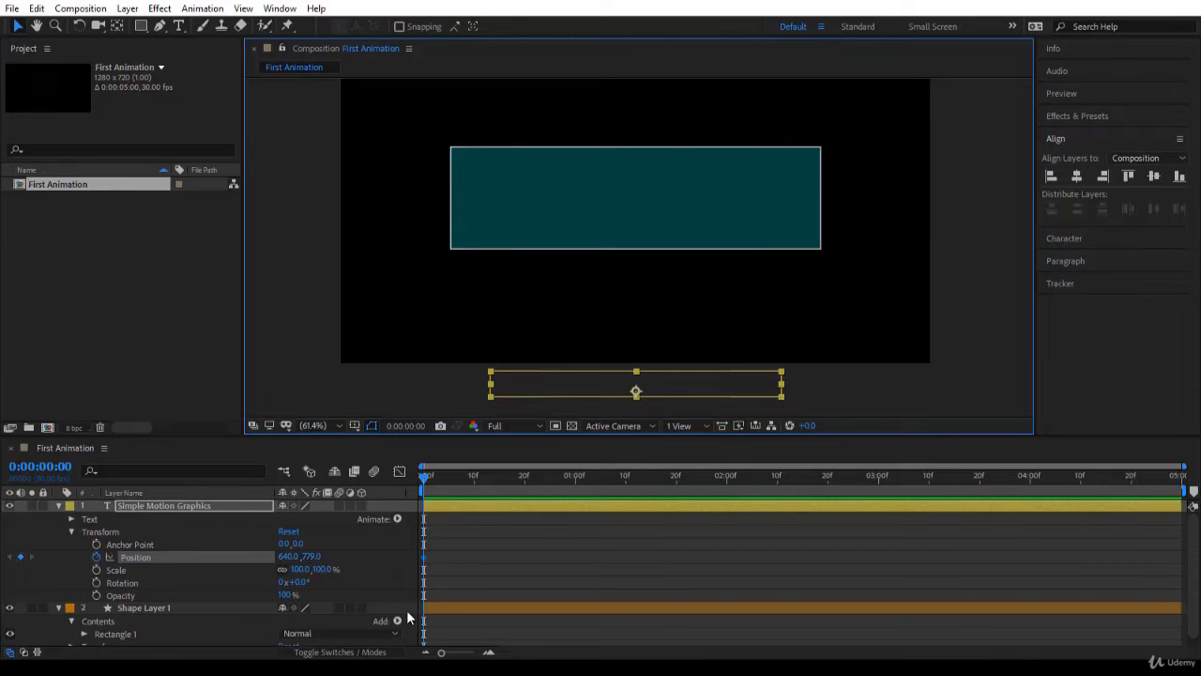
left_click(456, 563)
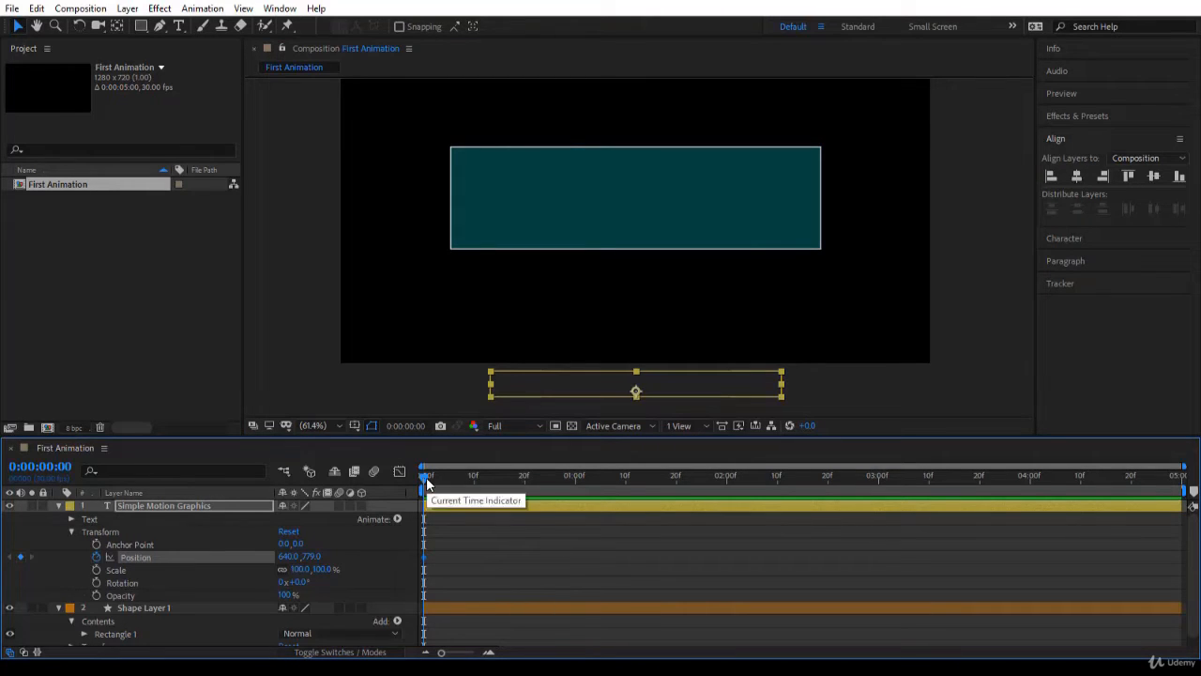
left_click_drag(426, 482, 579, 503)
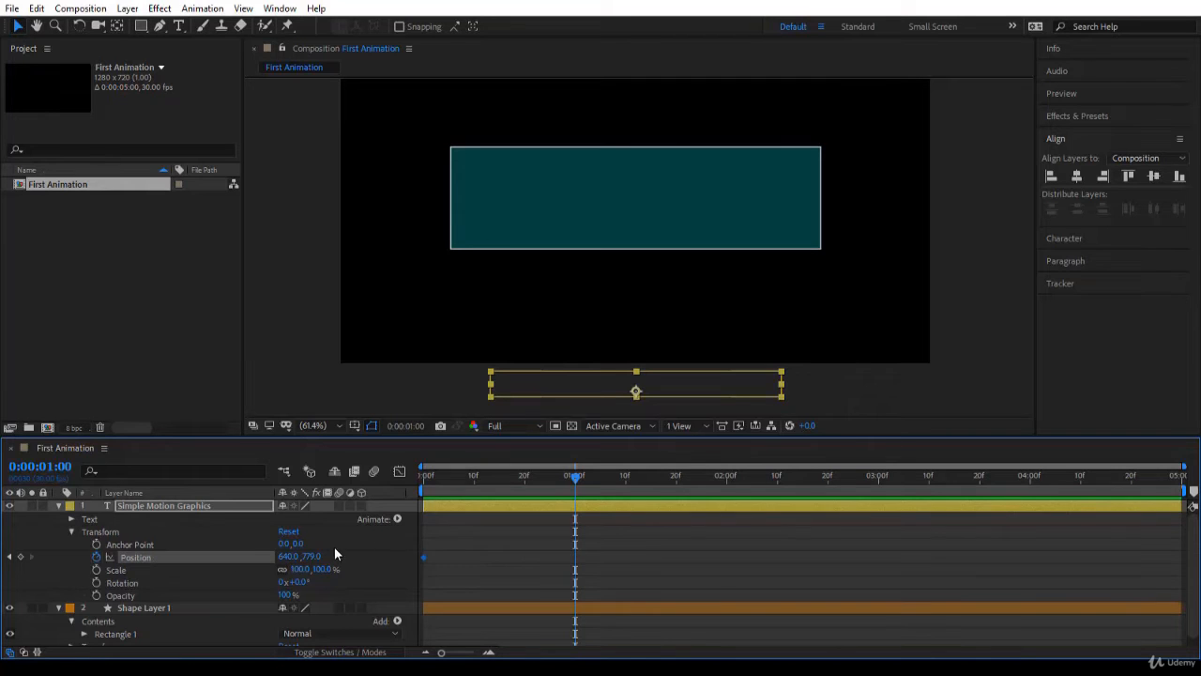
left_click_drag(306, 557, 33, 620)
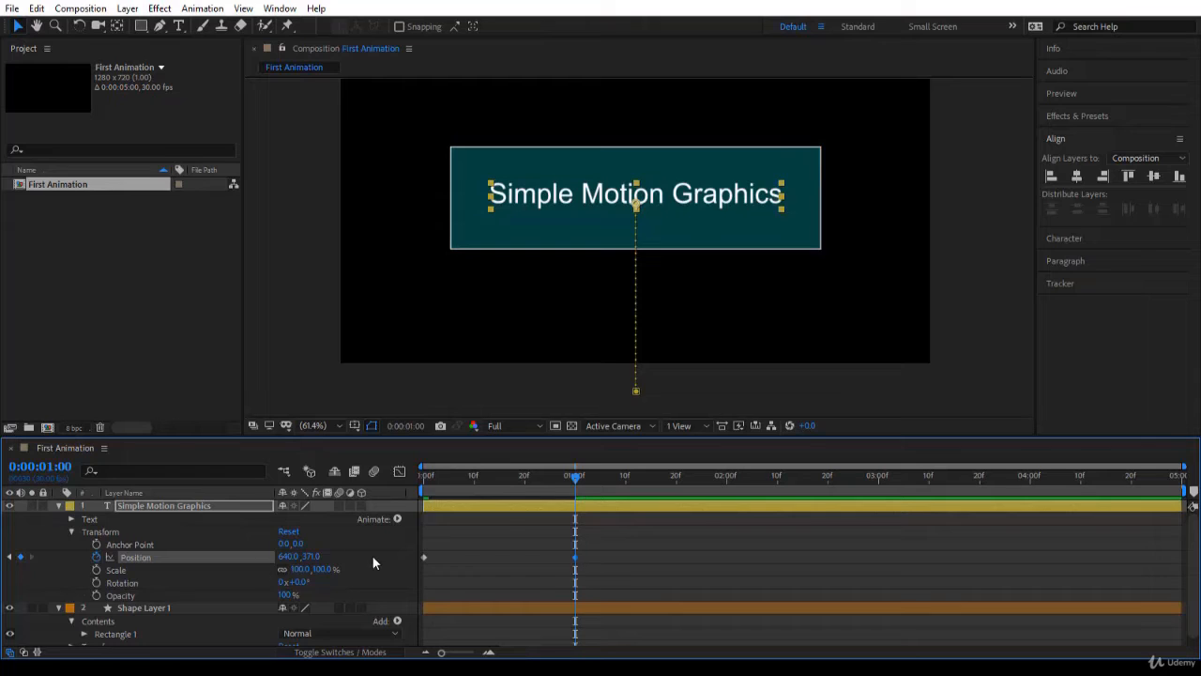
left_click(312, 557)
Step back and forth between the text layer's two Position keyframes and return the playhead to 0:00:00:00
left_click(9, 560)
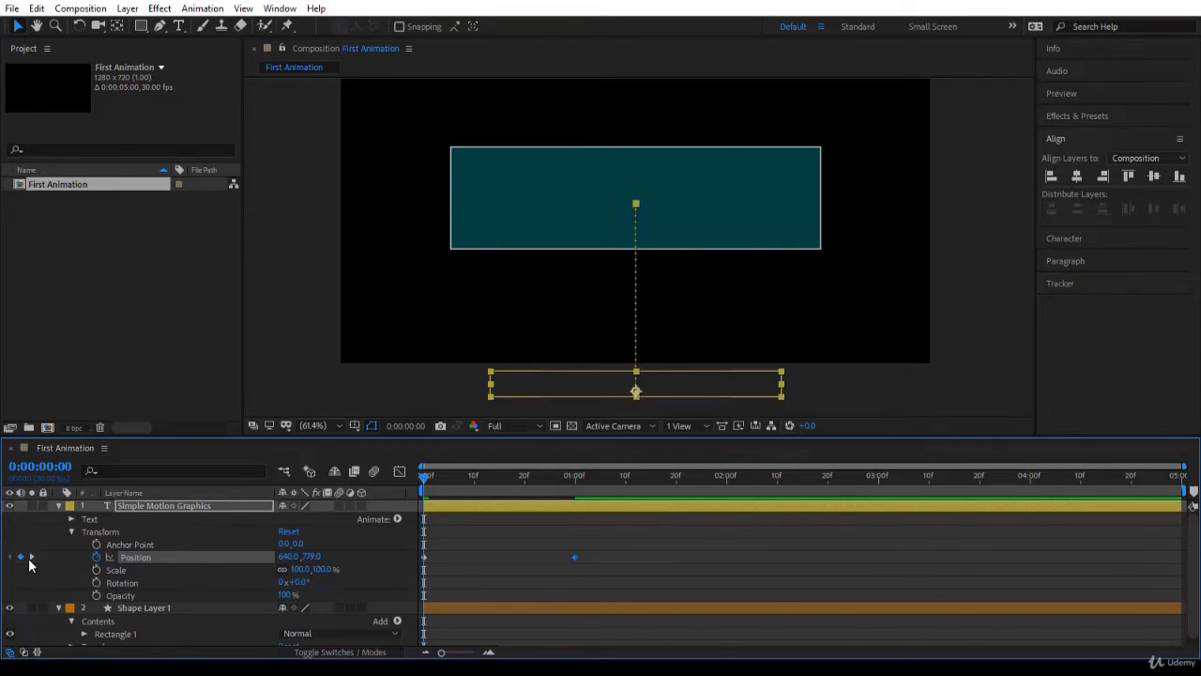
left_click(33, 560)
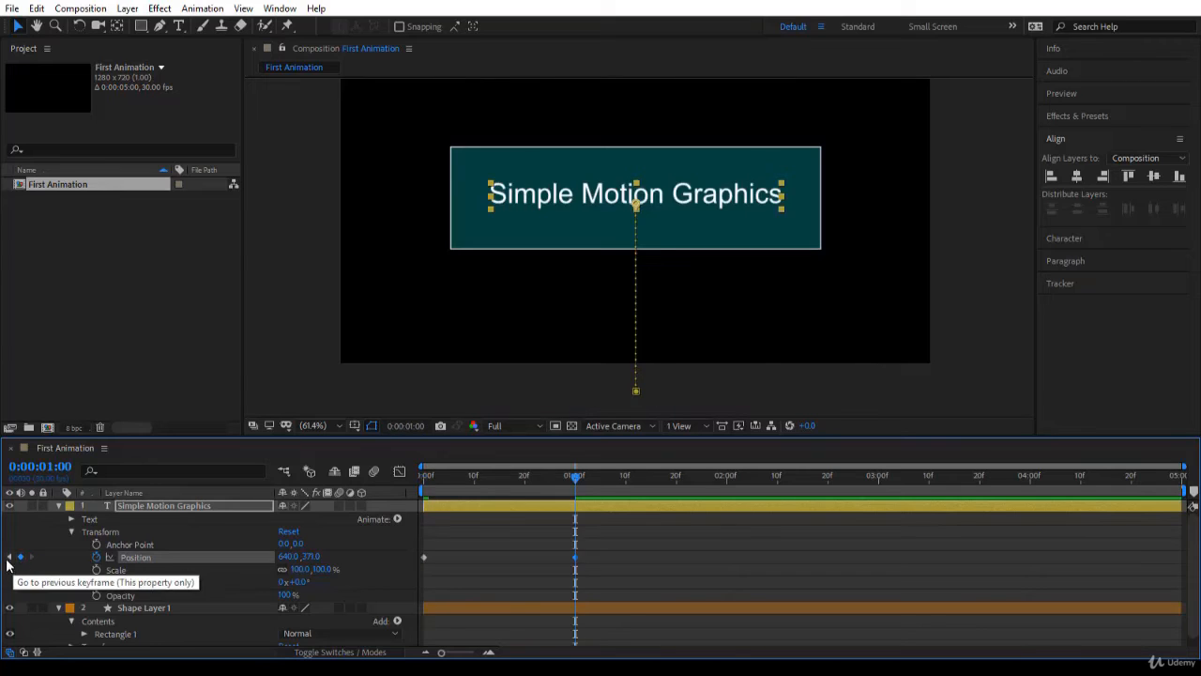
left_click(11, 559)
left_click(29, 560)
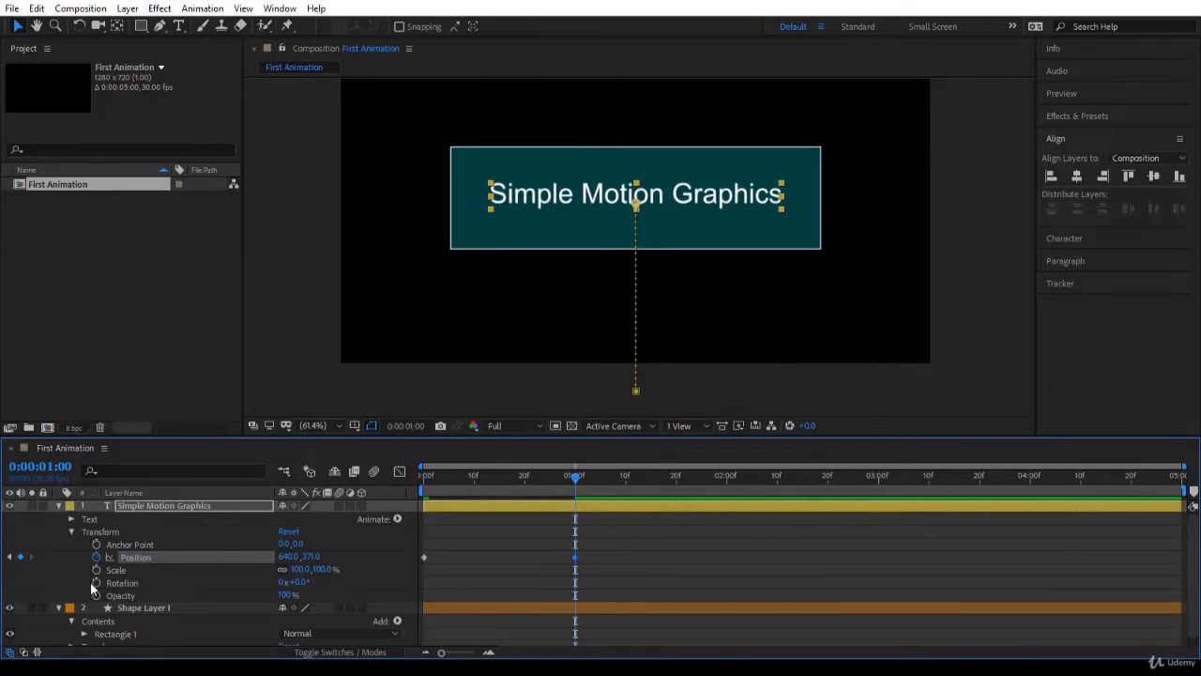
left_click_drag(575, 476, 404, 584)
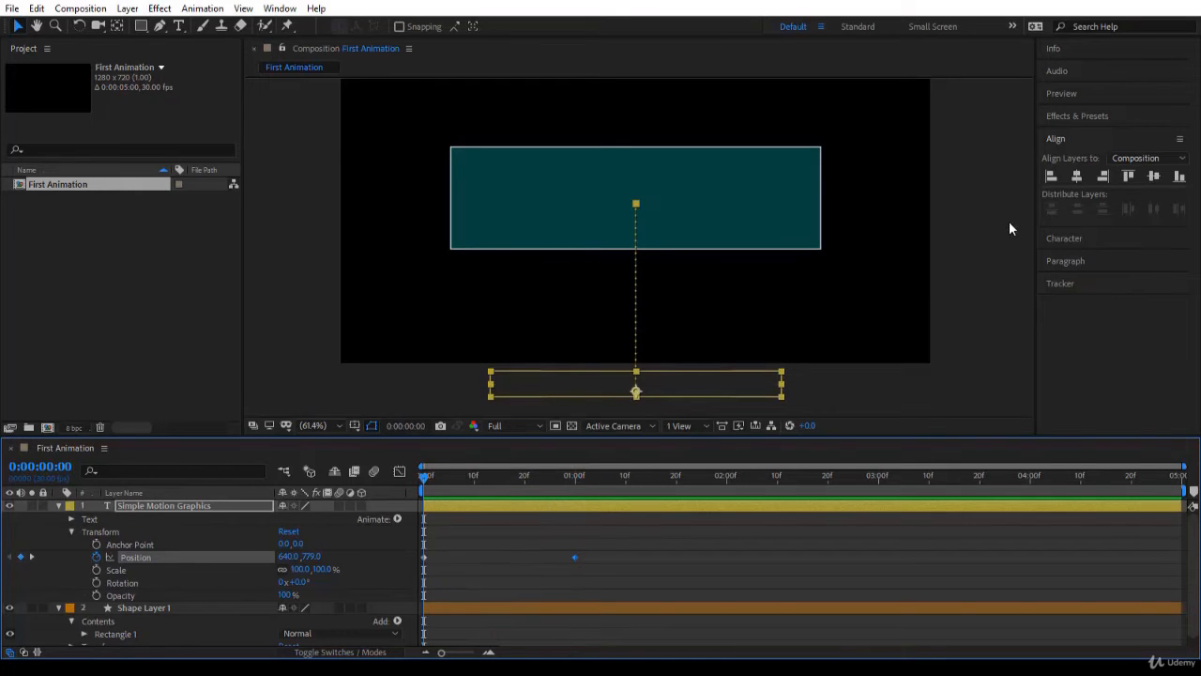
Show the Preview playback controls, play the text animation from the start, and return the playhead to 0:00:00:00
left_click(1074, 95)
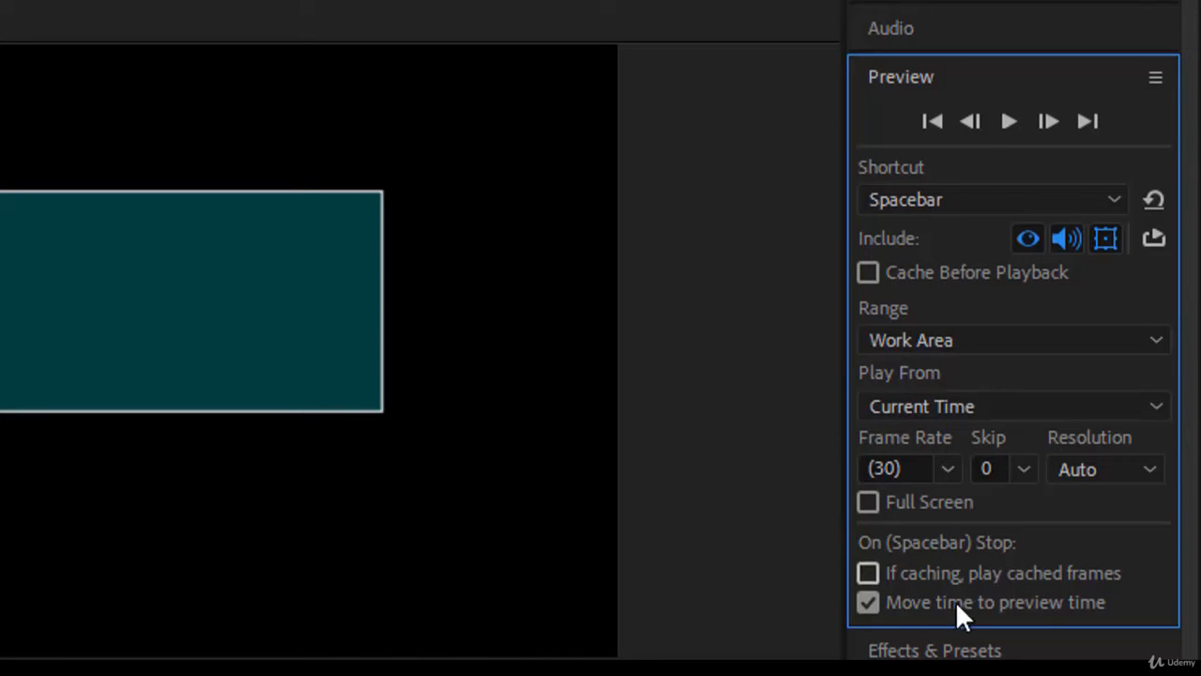
left_click_drag(949, 627, 928, 155)
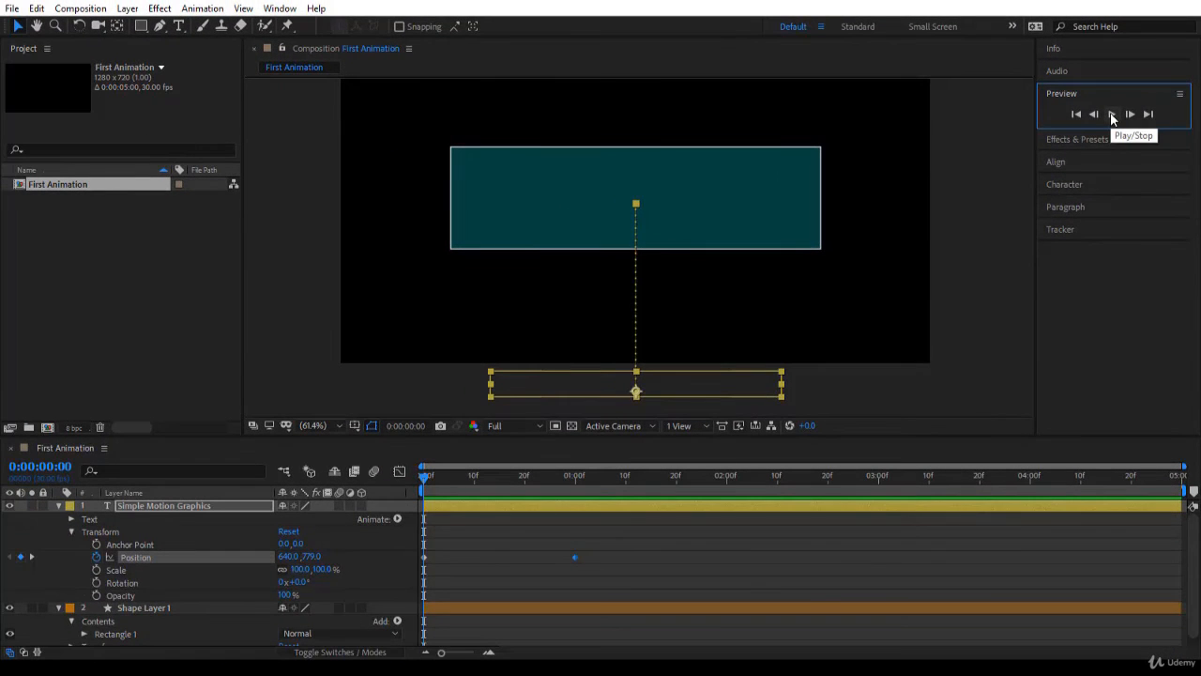
left_click(1112, 114)
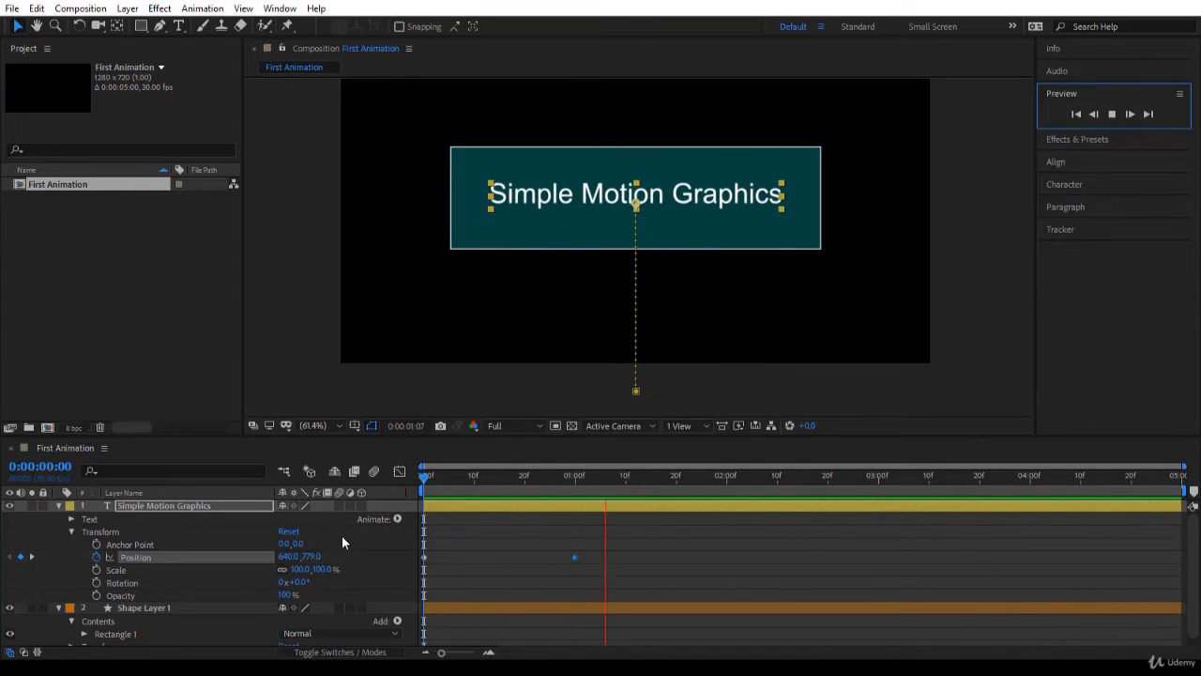
key("space")
left_click(498, 537)
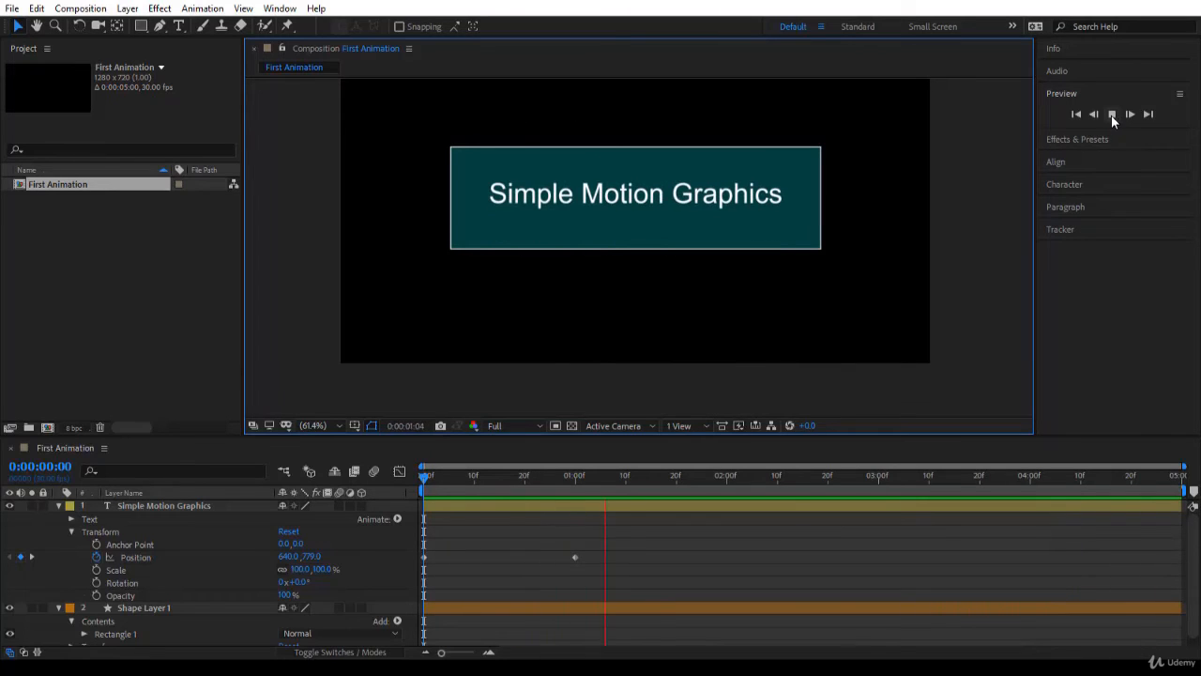
left_click(425, 477)
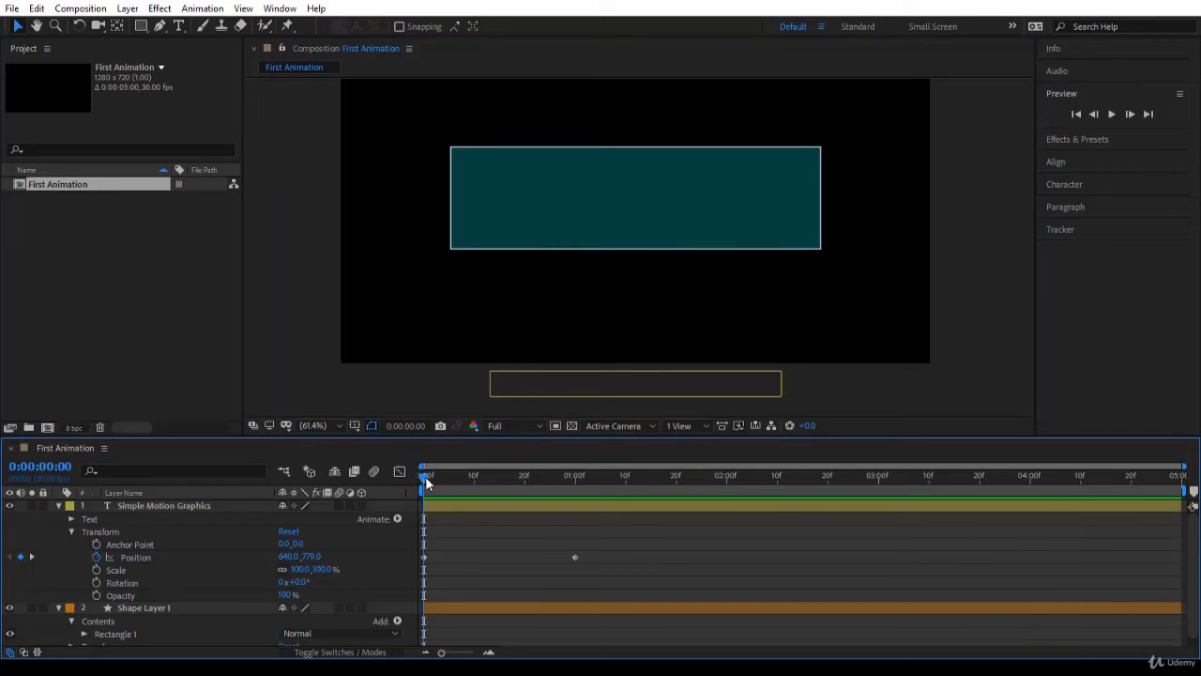
left_click_drag(427, 481, 402, 495)
Expand Shape Layer 1's Transform properties and test its Opacity by lowering it to 0% and restoring it to 100%
left_click(471, 211)
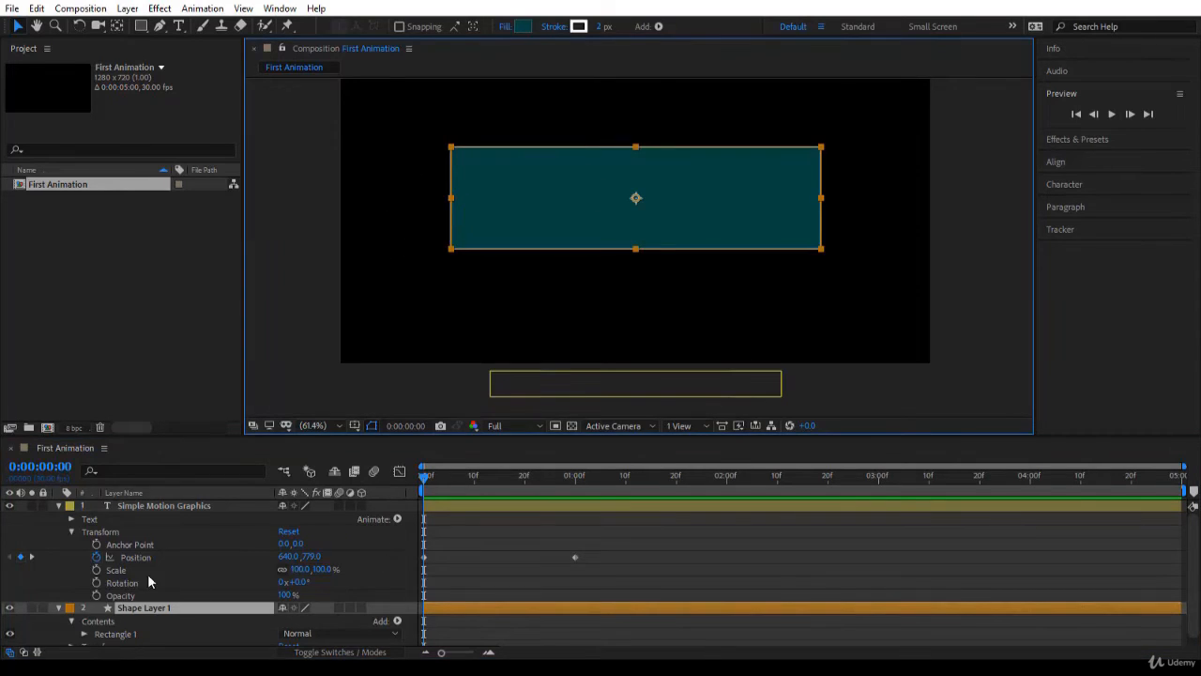
scroll(143, 619, "down", 1)
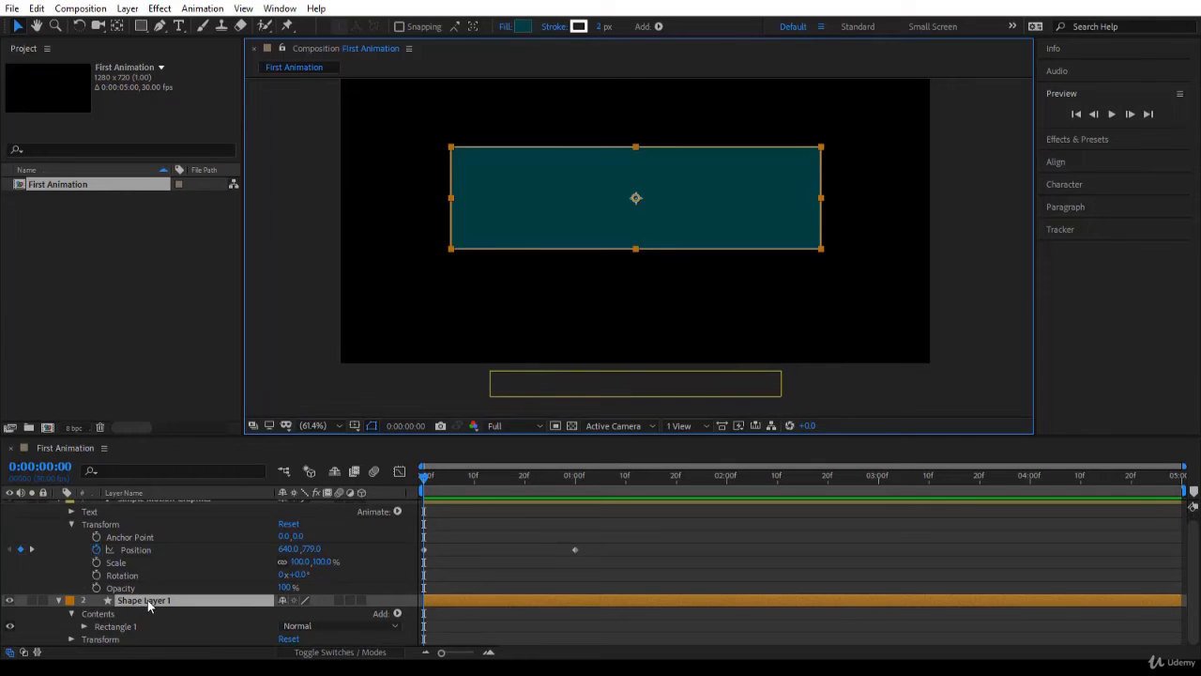
scroll(147, 605, "up", 1)
scroll(148, 605, "down", 1)
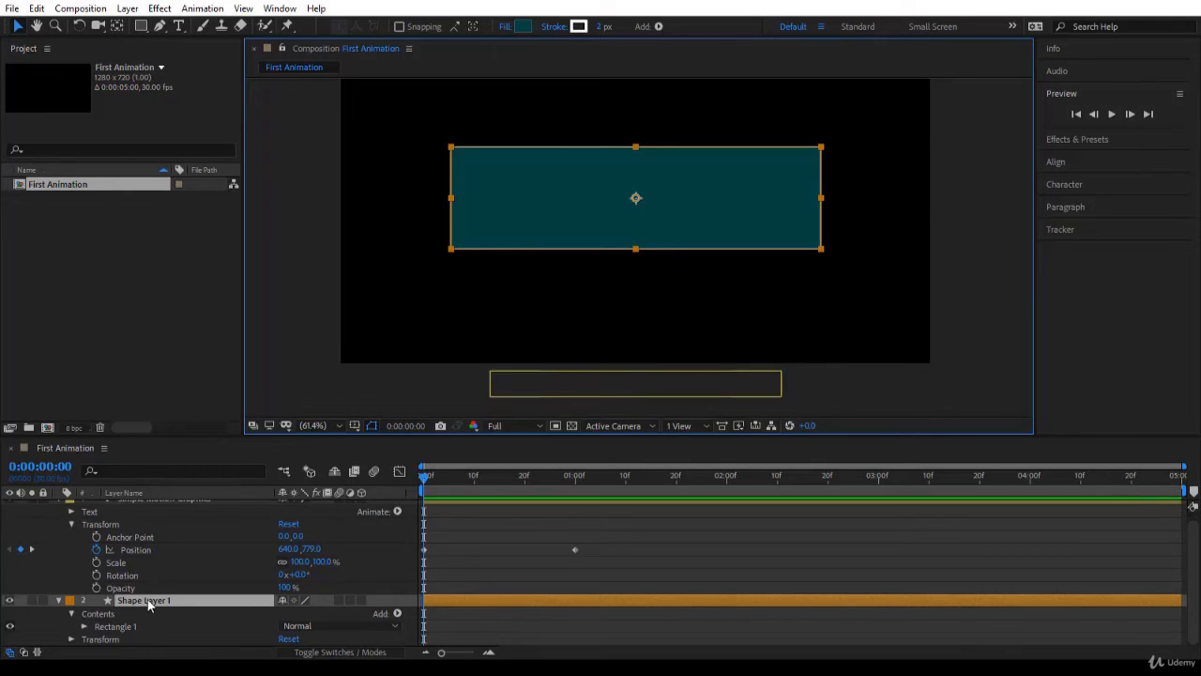
left_click(70, 639)
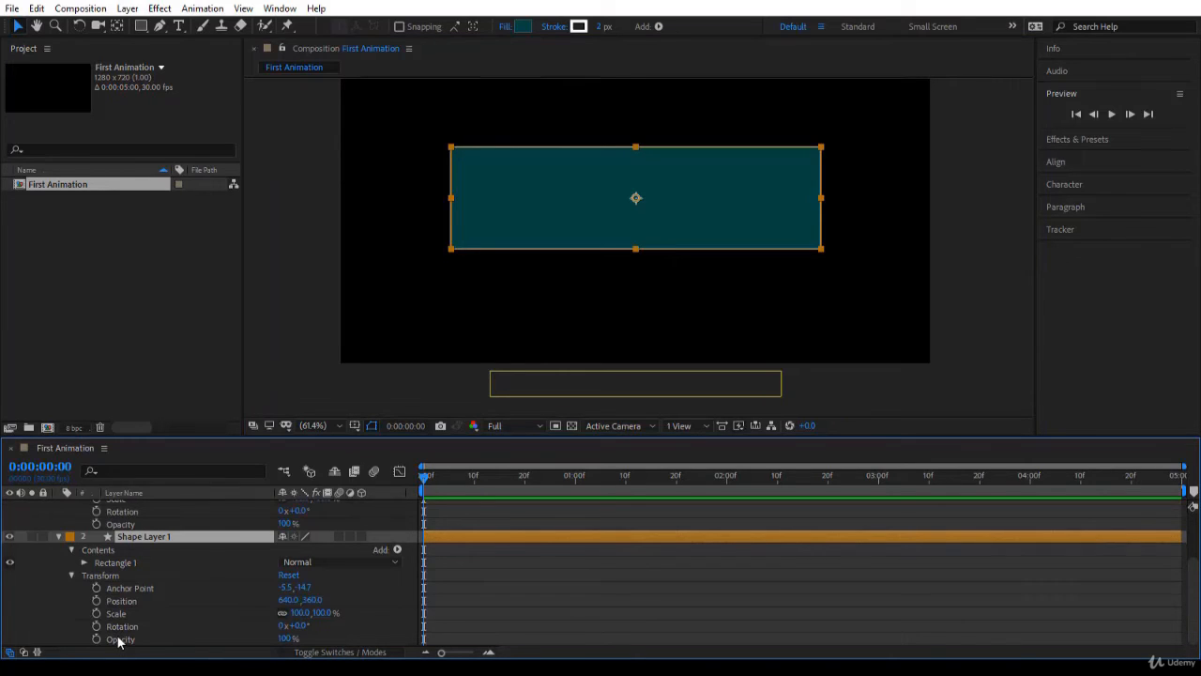
left_click_drag(283, 638, 180, 639)
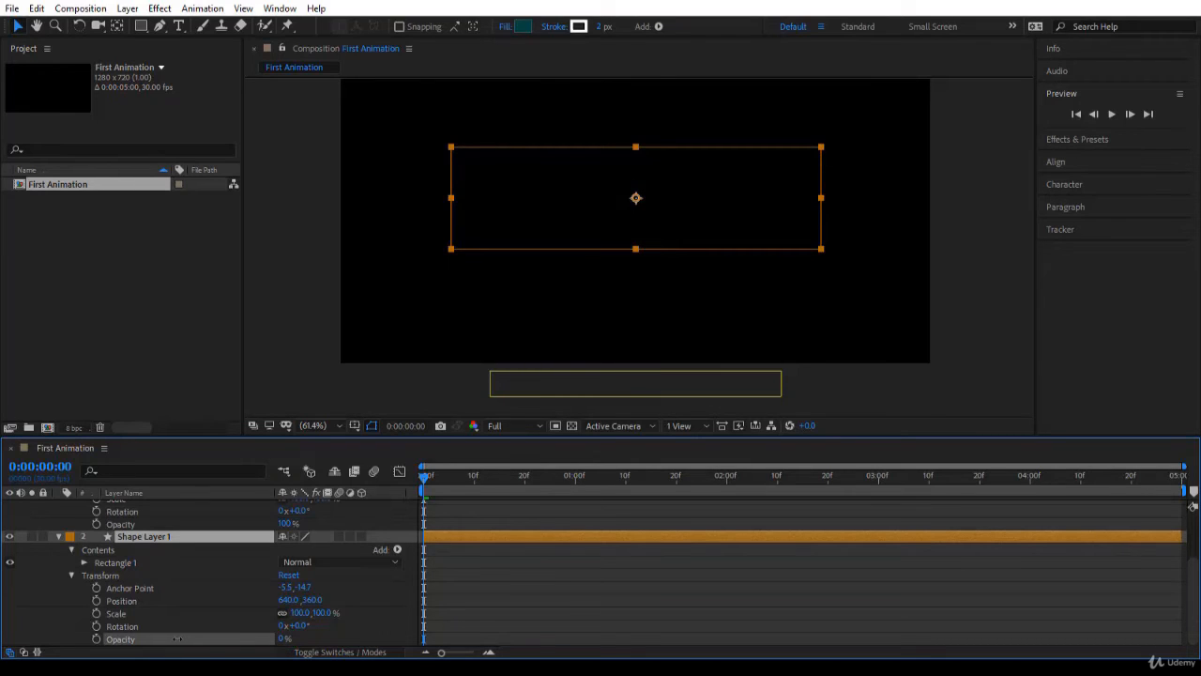
left_click_drag(176, 638, 357, 637)
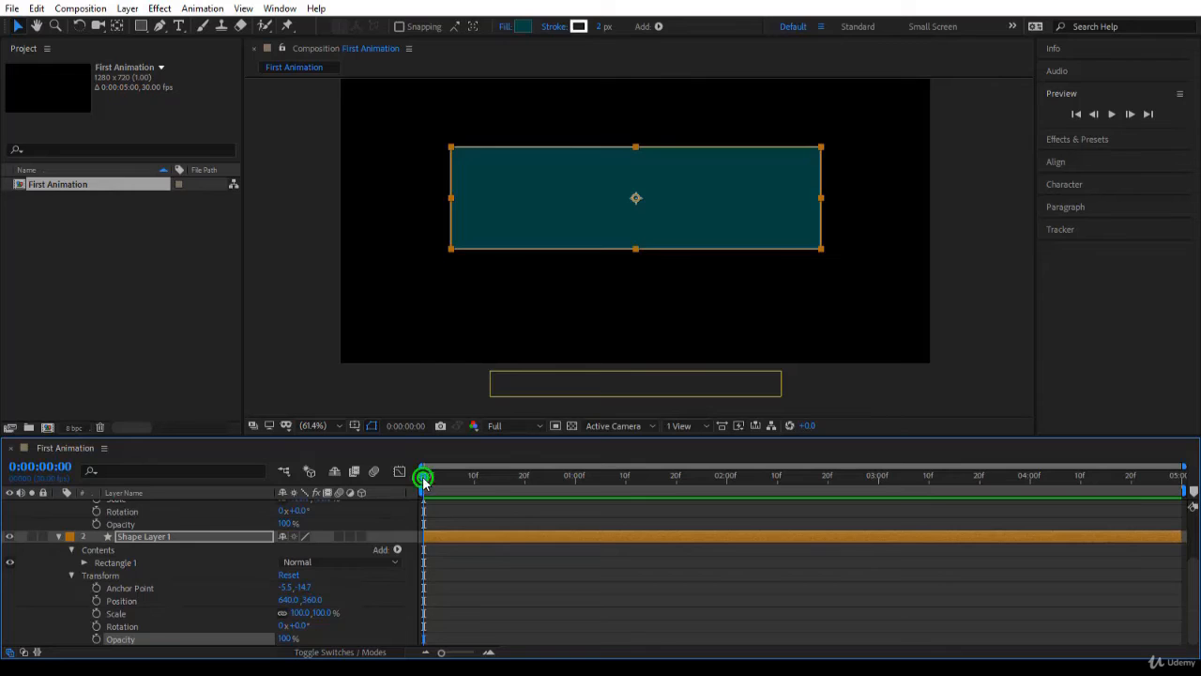
Keyframe Shape Layer 1's Opacity at 100% at 0:00:01:00 and at 0% at 0:00:00:00 for a fade-in
left_click_drag(424, 477, 575, 500)
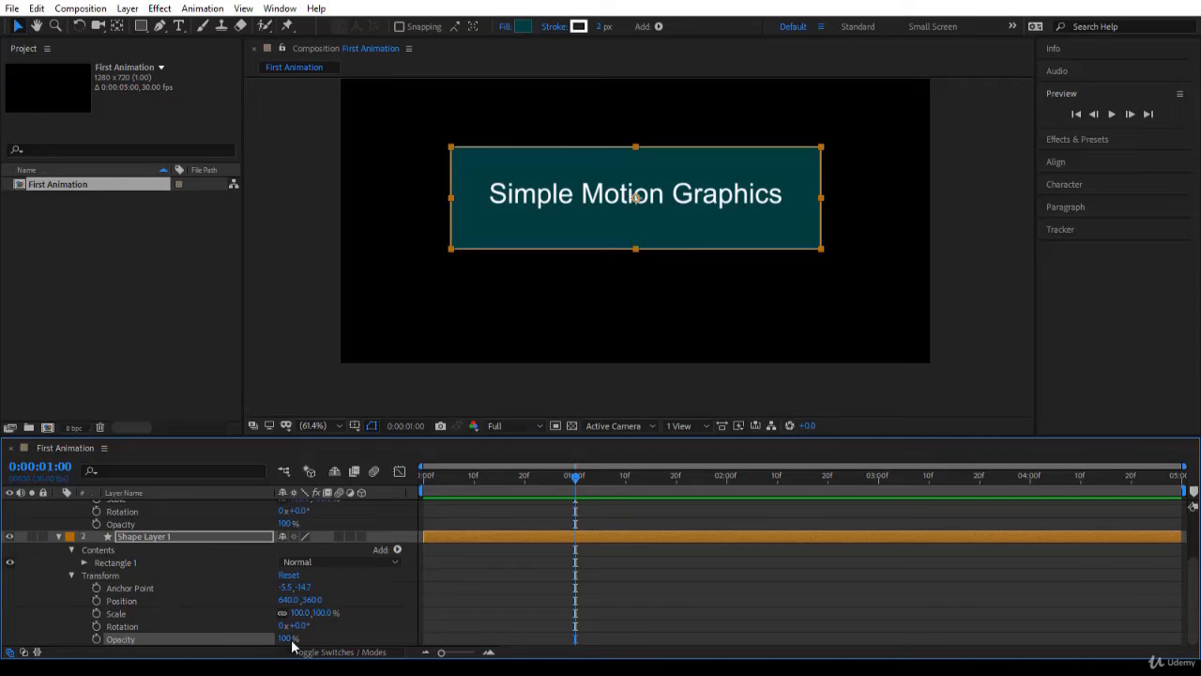
left_click(97, 639)
left_click_drag(576, 482, 417, 481)
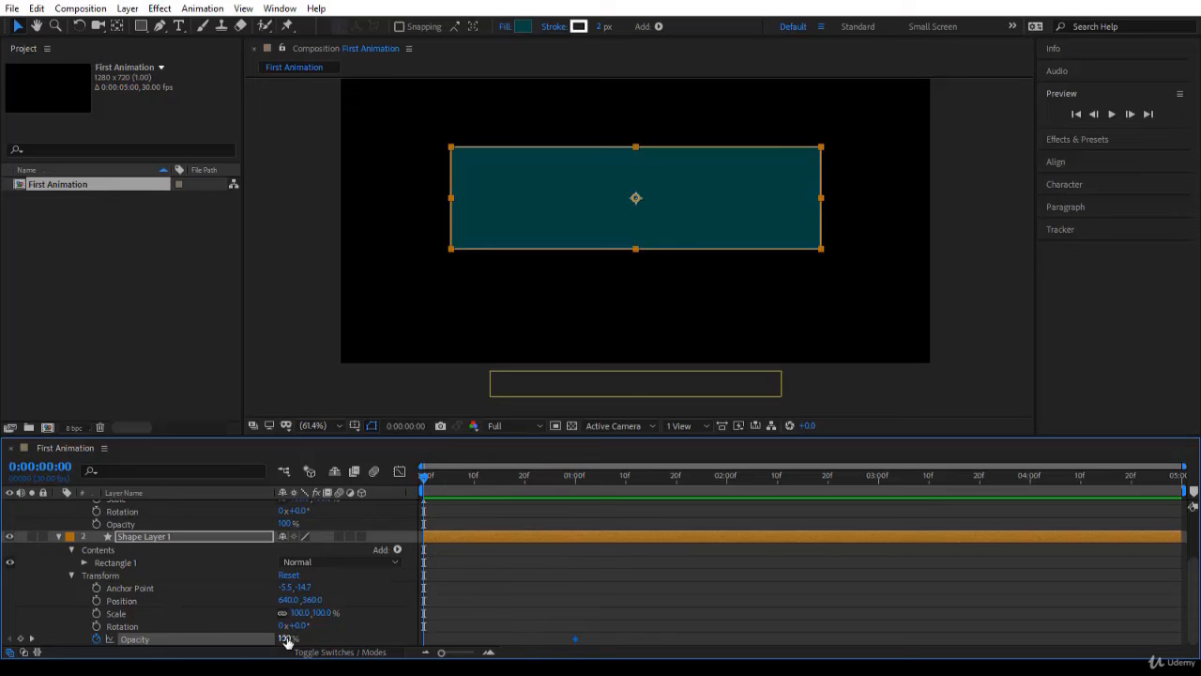
left_click_drag(287, 642, 174, 641)
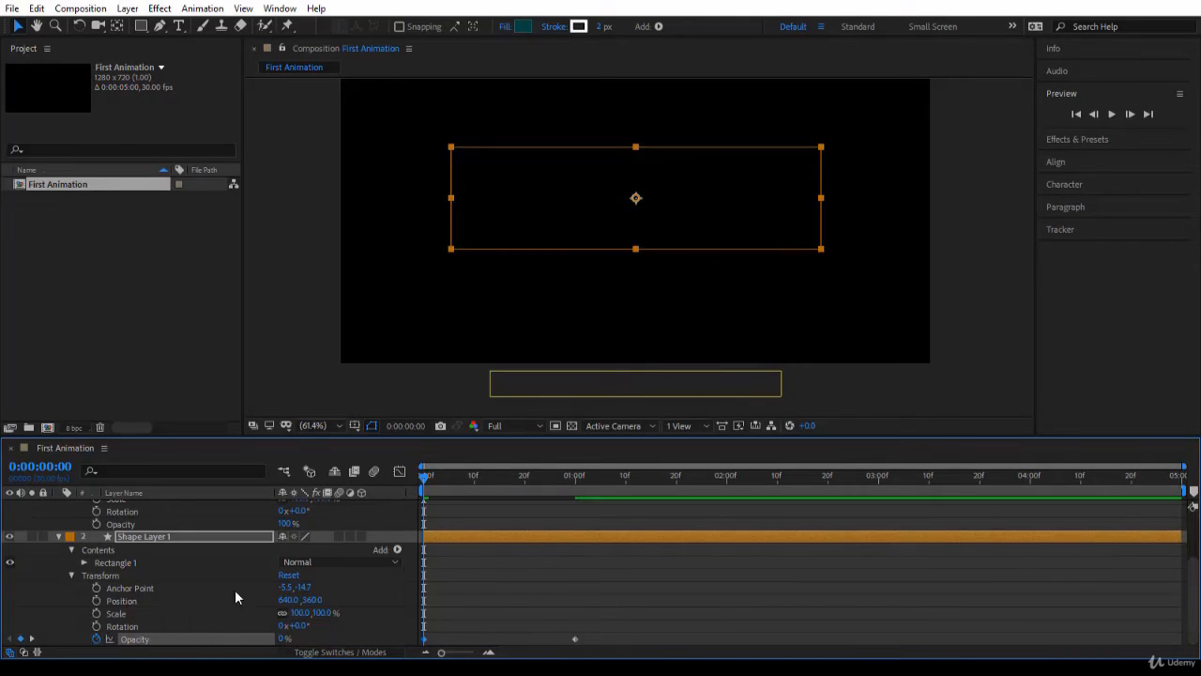
Check the Opacity keyframe at 0:00:01:00, return to 0:00:00:00 and play back the combined fade and text animation
left_click(31, 639)
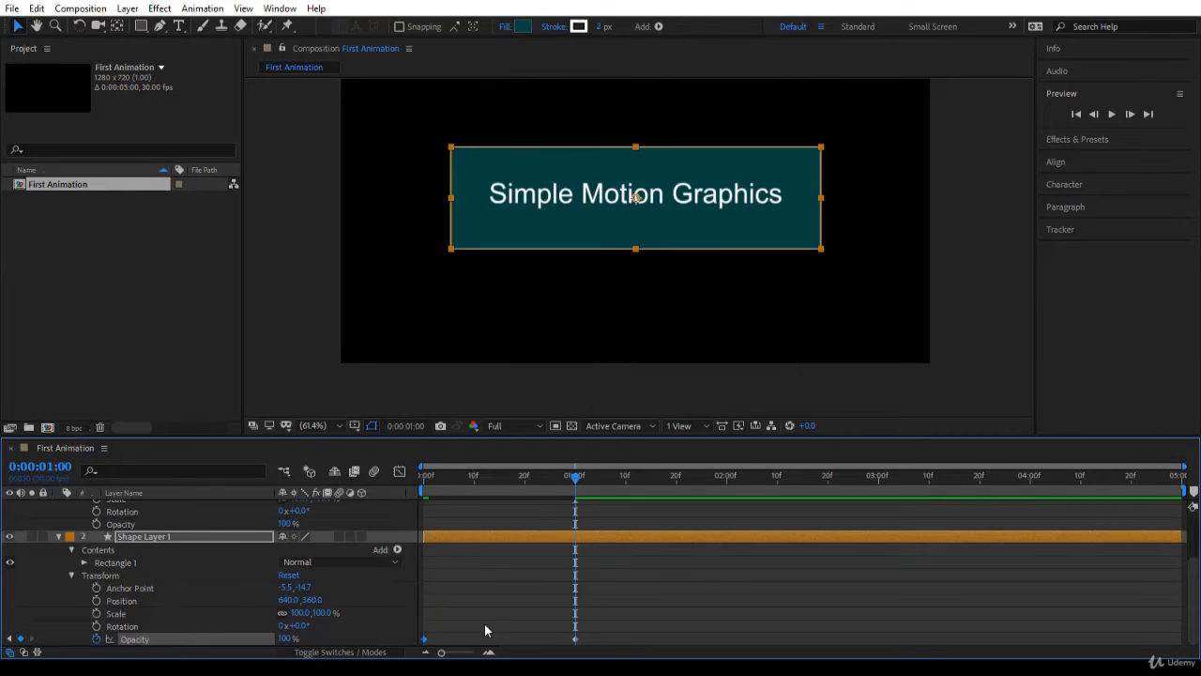
left_click(576, 481)
left_click_drag(577, 480, 370, 537)
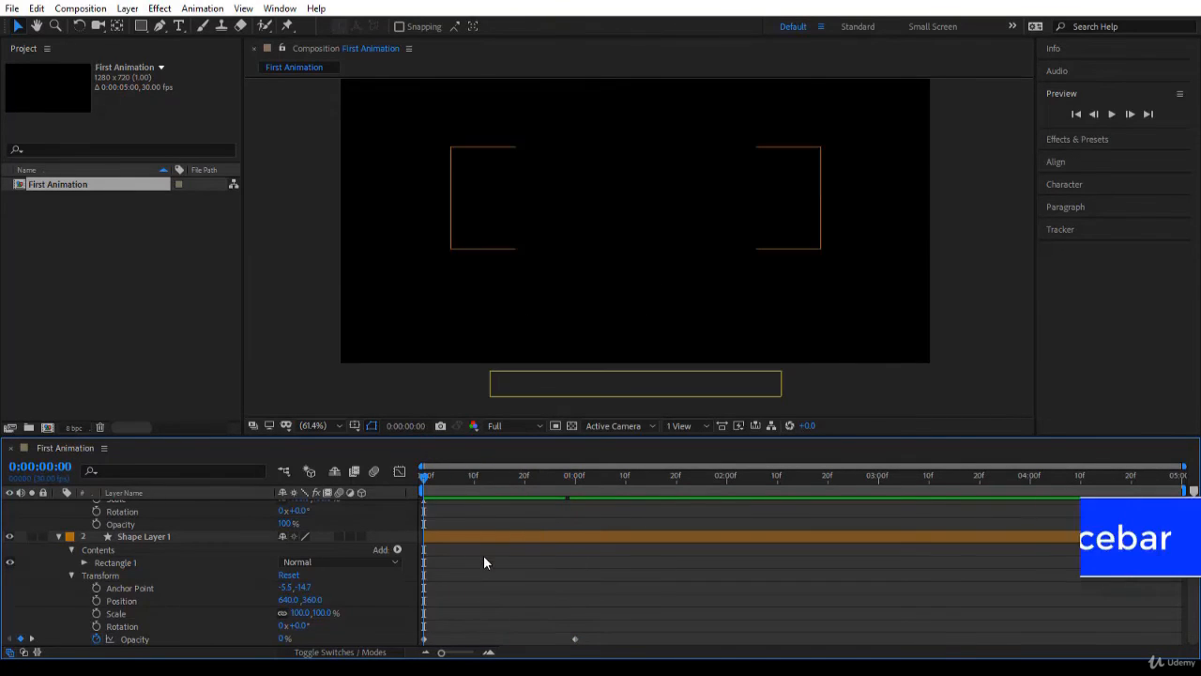
key("space")
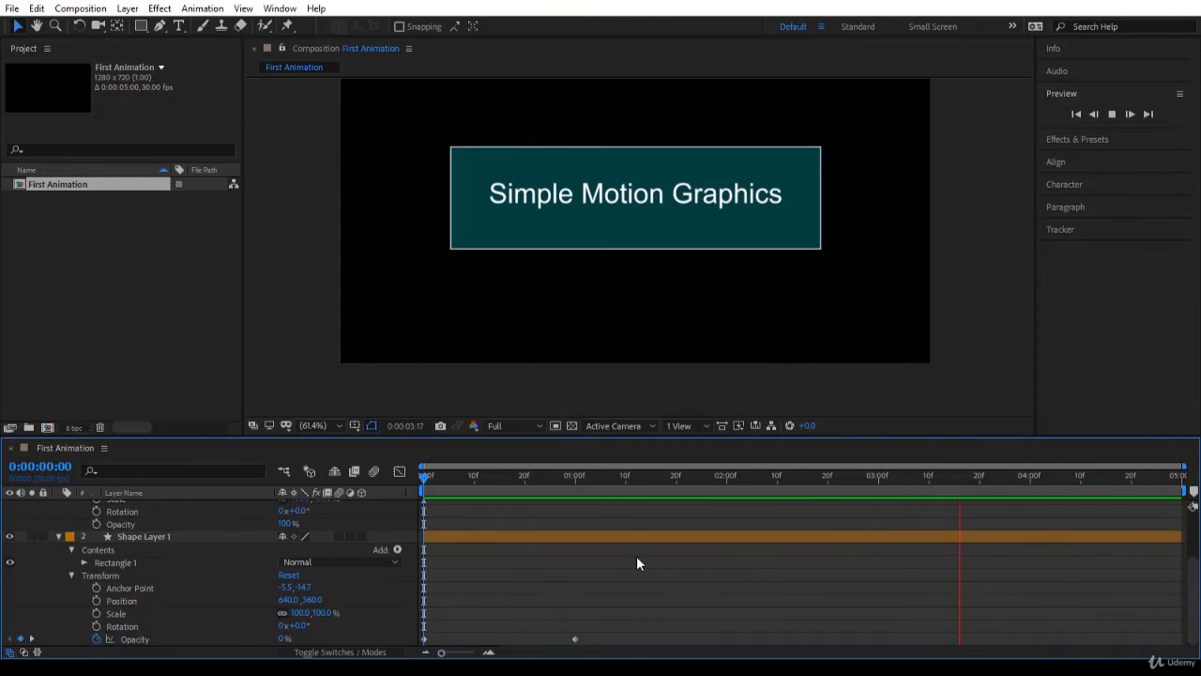
Stop at 0:00:00:17 and examine the text layer's motion path, matching its upper and lower points to the Position keyframes in the timeline
left_click_drag(422, 478, 509, 480)
scroll(183, 543, "up", 3)
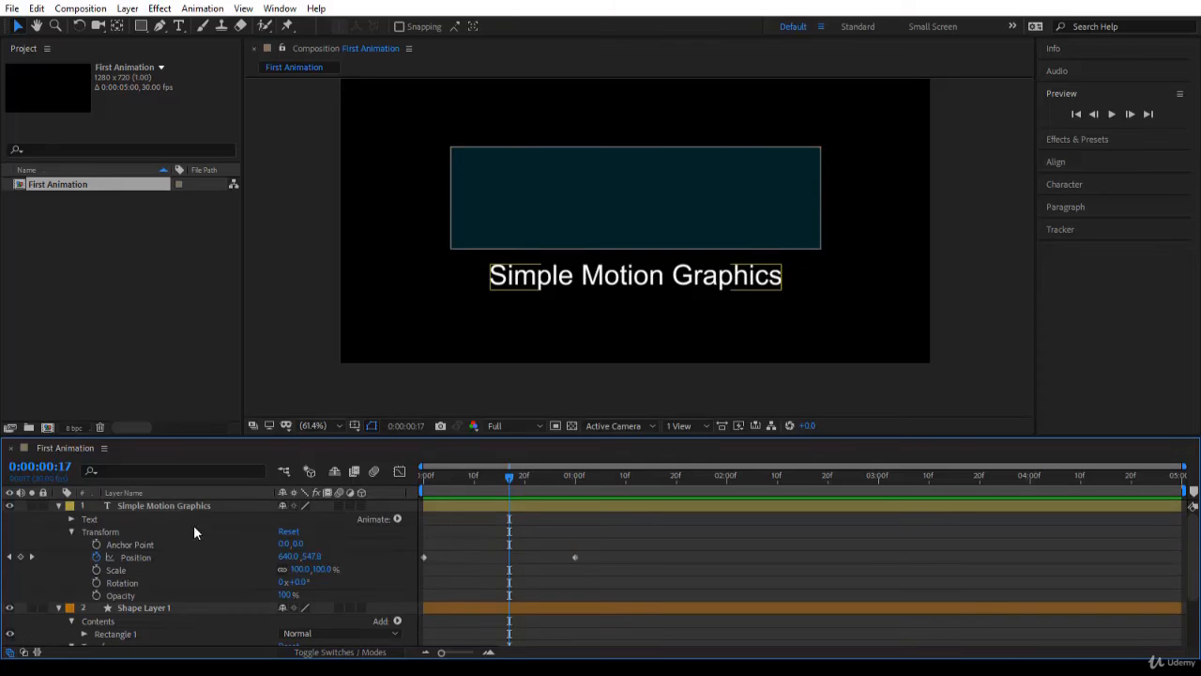
left_click(196, 507)
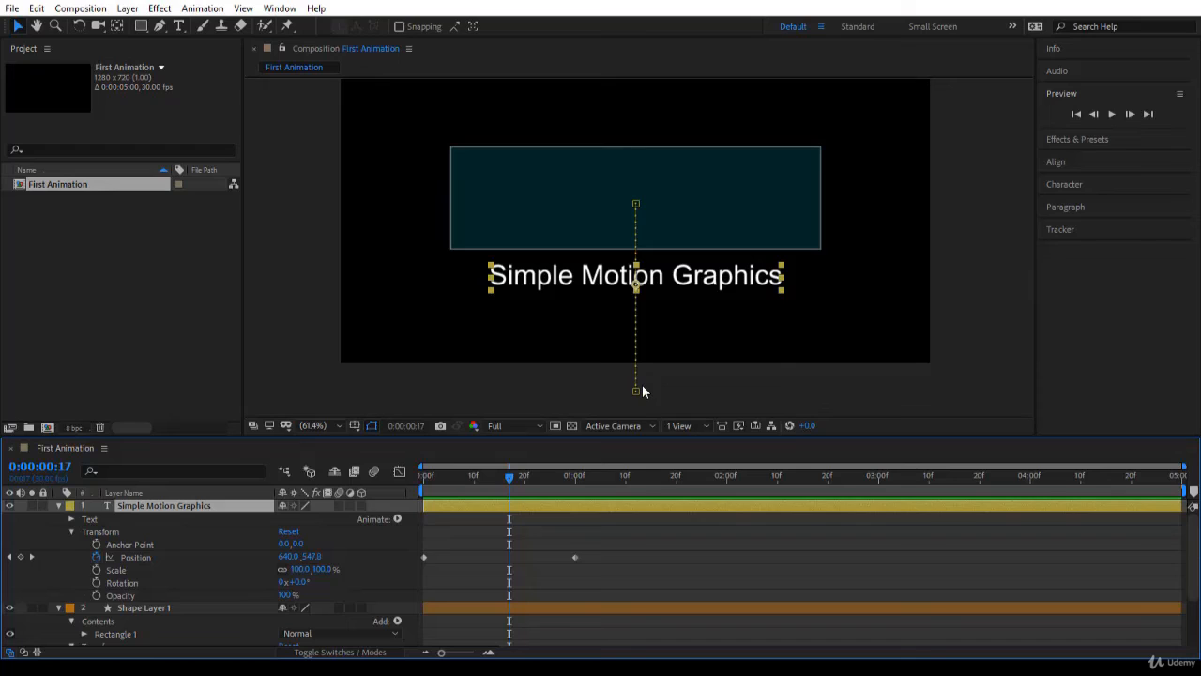
left_click(152, 557)
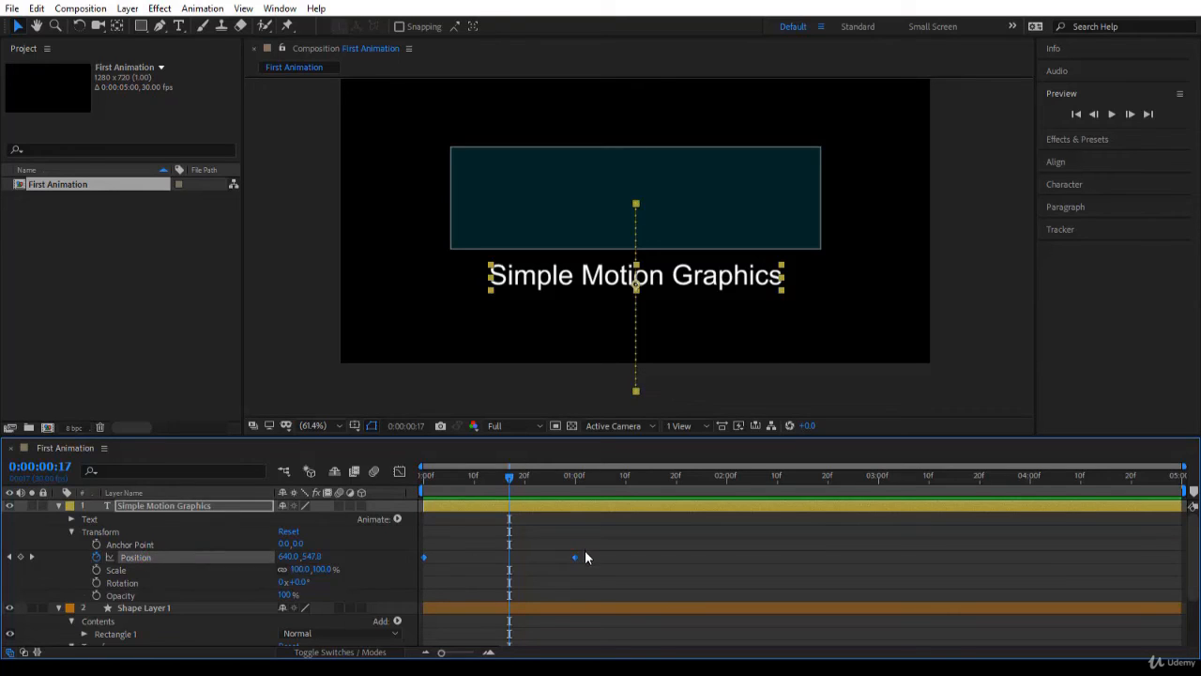
left_click(159, 504)
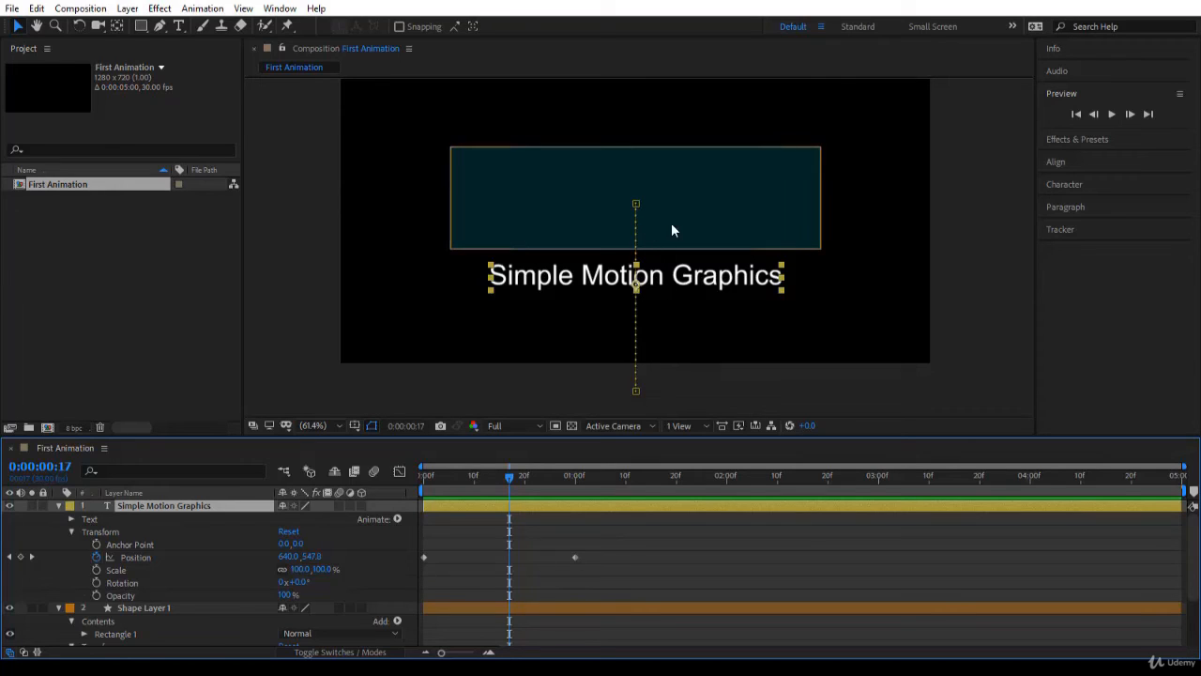
left_click(636, 205)
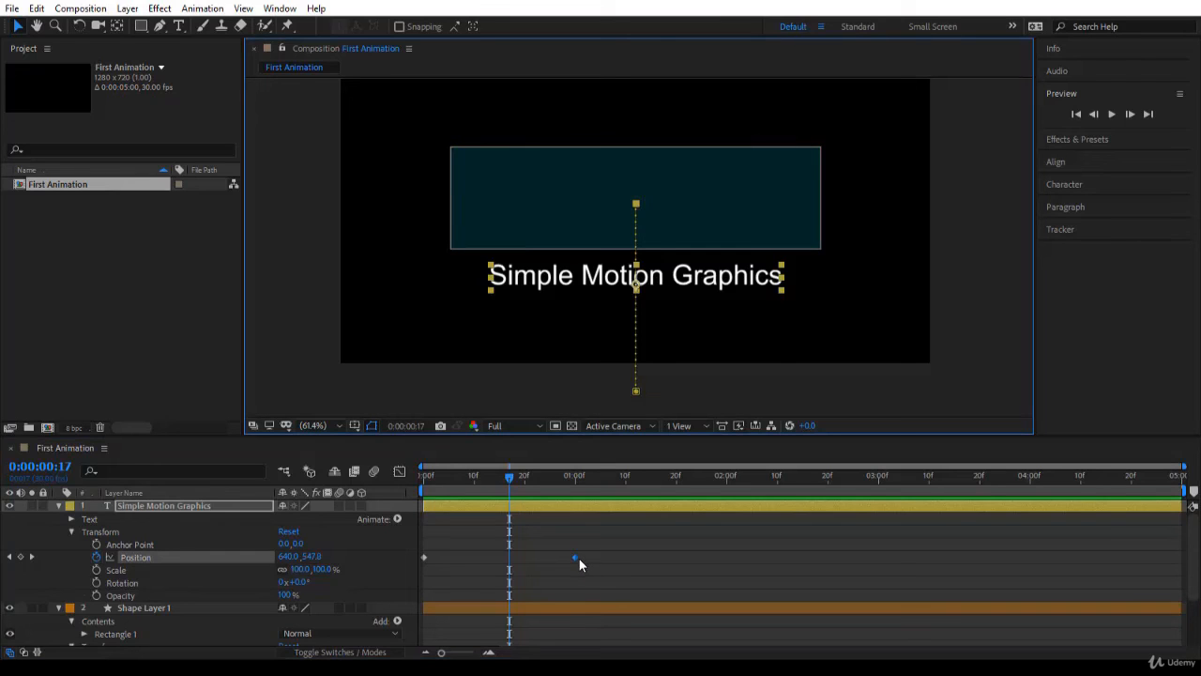
left_click(636, 391)
mouse_move(425, 561)
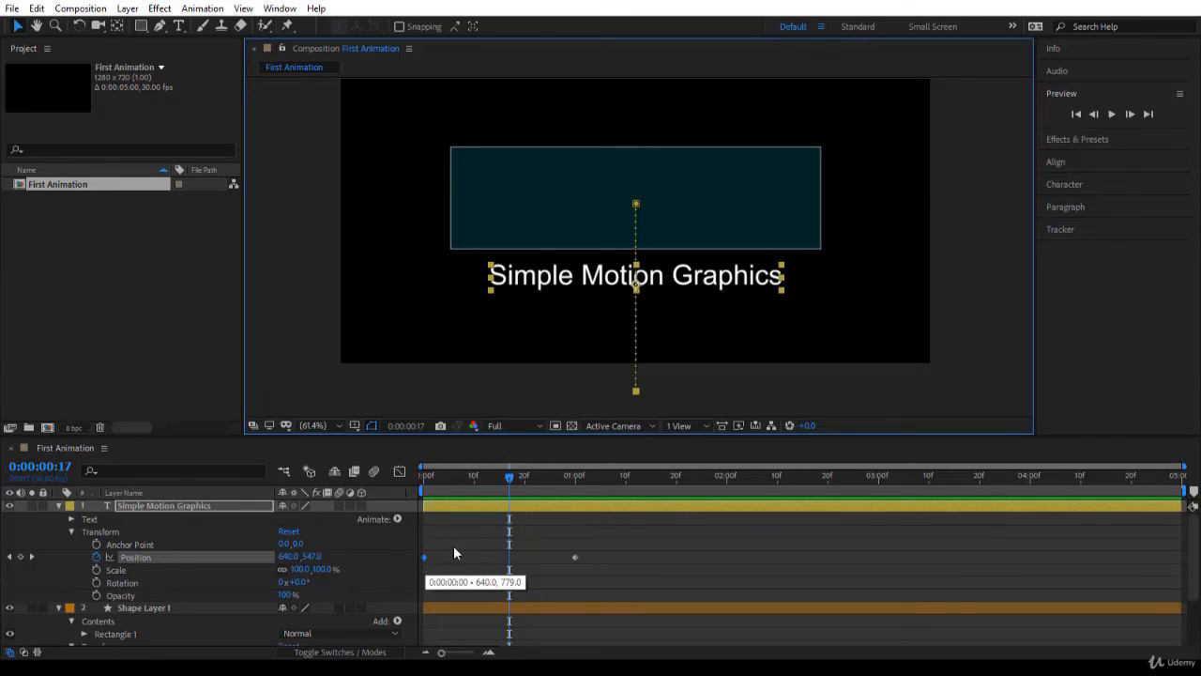
Magnify the text's motion path to 400% and step frame by frame around 0:00:00:17, comparing the title's movement with the path's dots
scroll(664, 319, "up", 6)
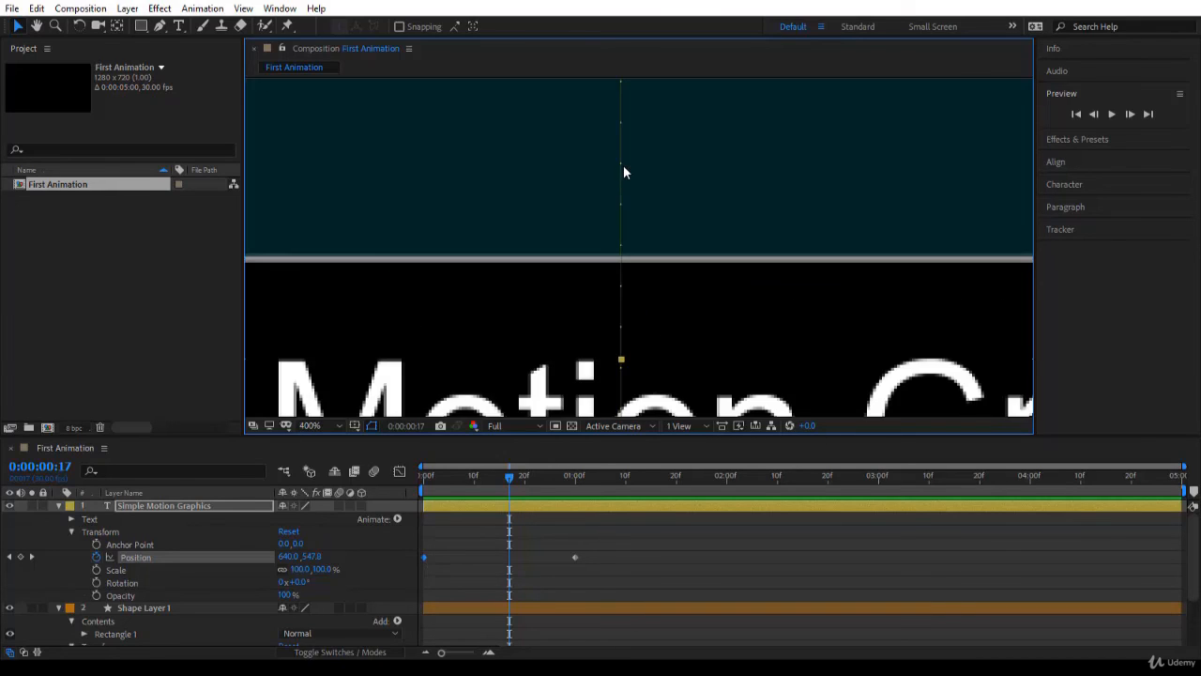
scroll(663, 254, "down", 6)
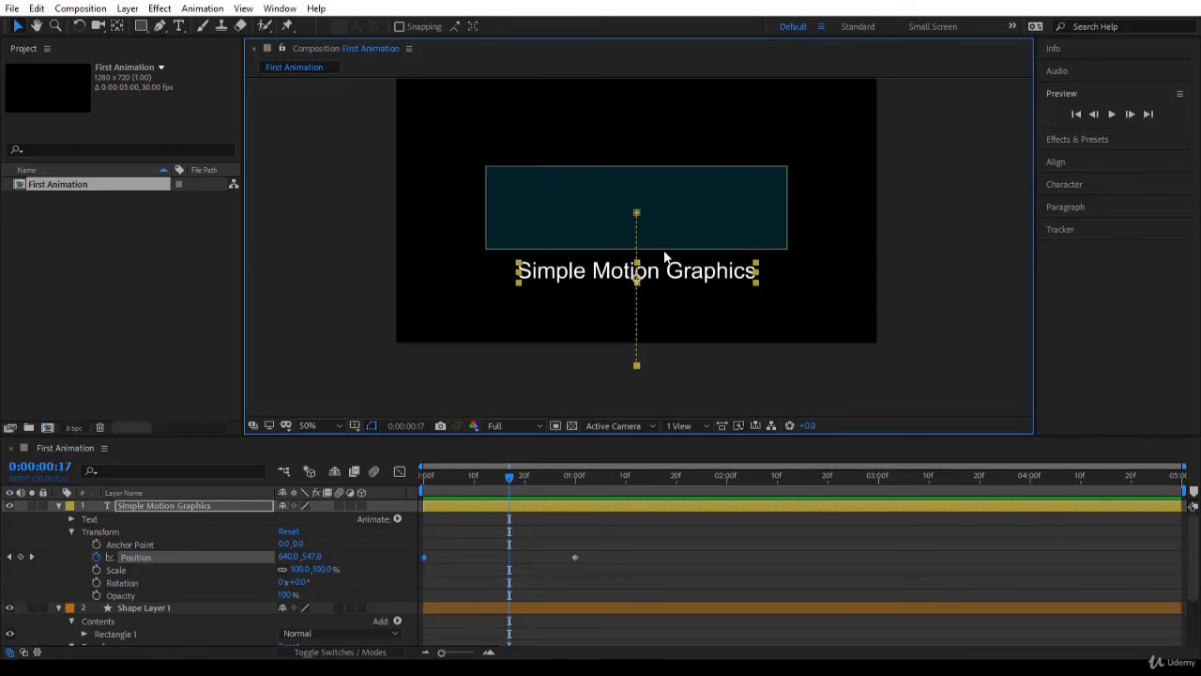
scroll(665, 255, "up", 6)
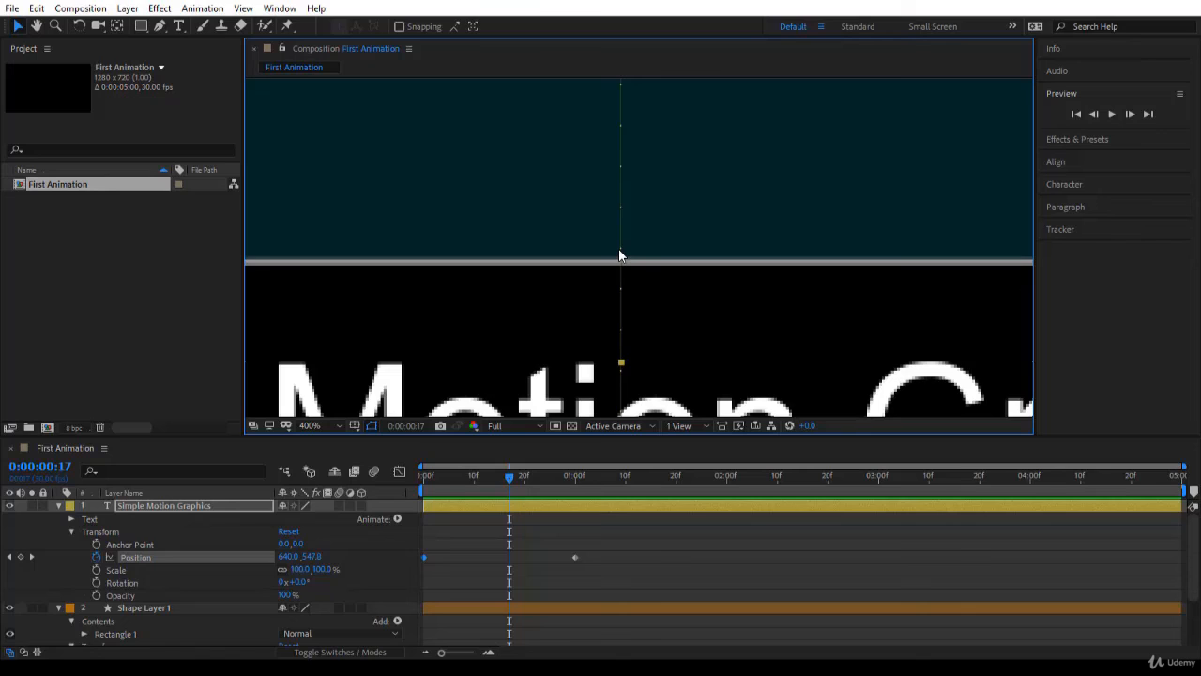
left_click(514, 477)
left_click_drag(521, 484, 540, 489)
key("Page_Up")
key("Page_Up")
key("Page_Up")
key("Page_Up")
key("Page_Up")
key("Page_Up")
key("Page_Up")
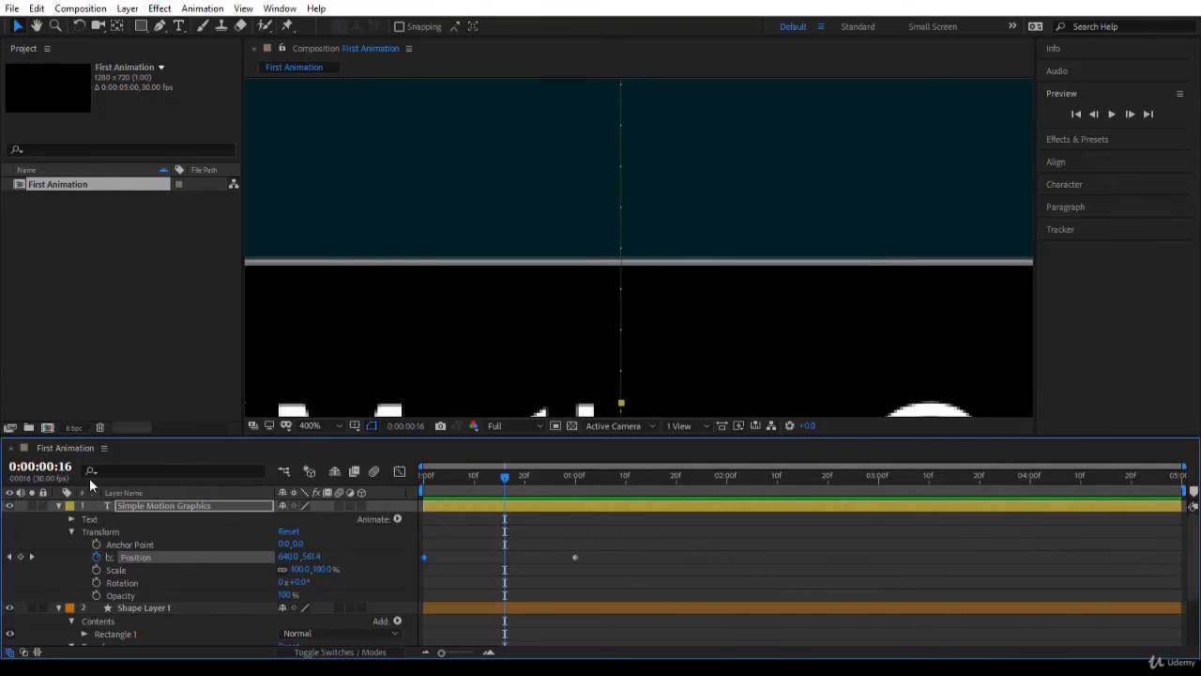
key("Page_Up")
key("Page_Up")
key("Page_Up")
key("Page_Up")
key("Page_Down")
key("Page_Down")
key("Page_Down")
key("Page_Down")
key("Page_Down")
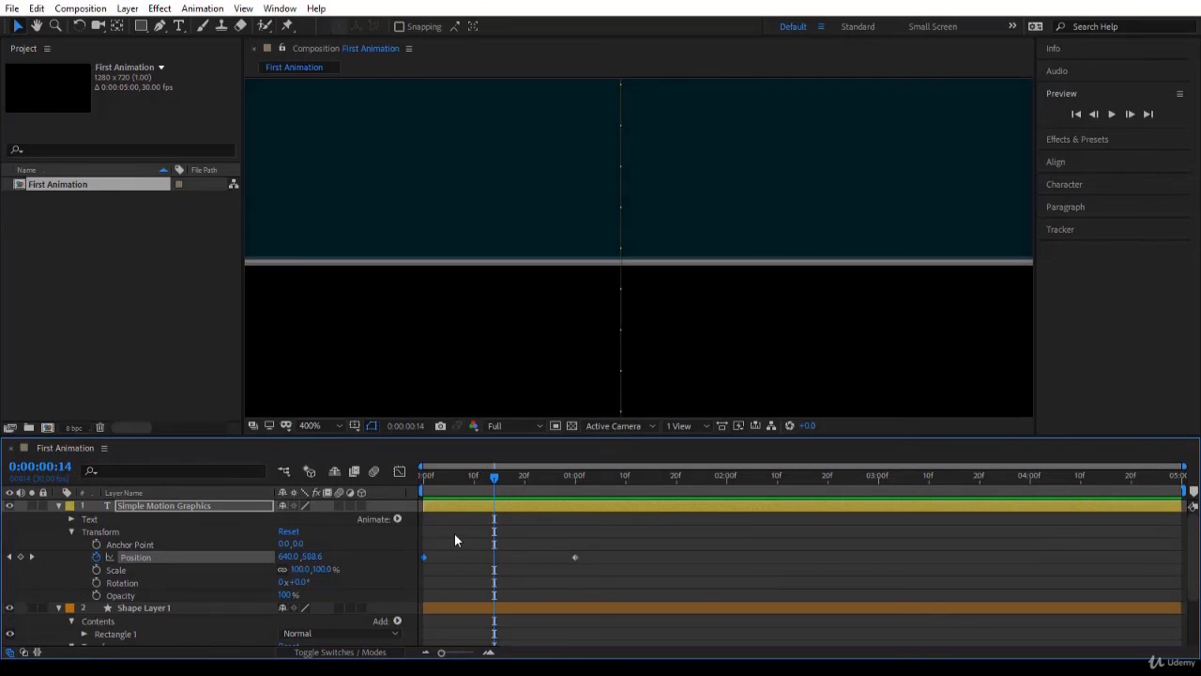
key("Page_Down")
key("Page_Down")
key("Page_Down")
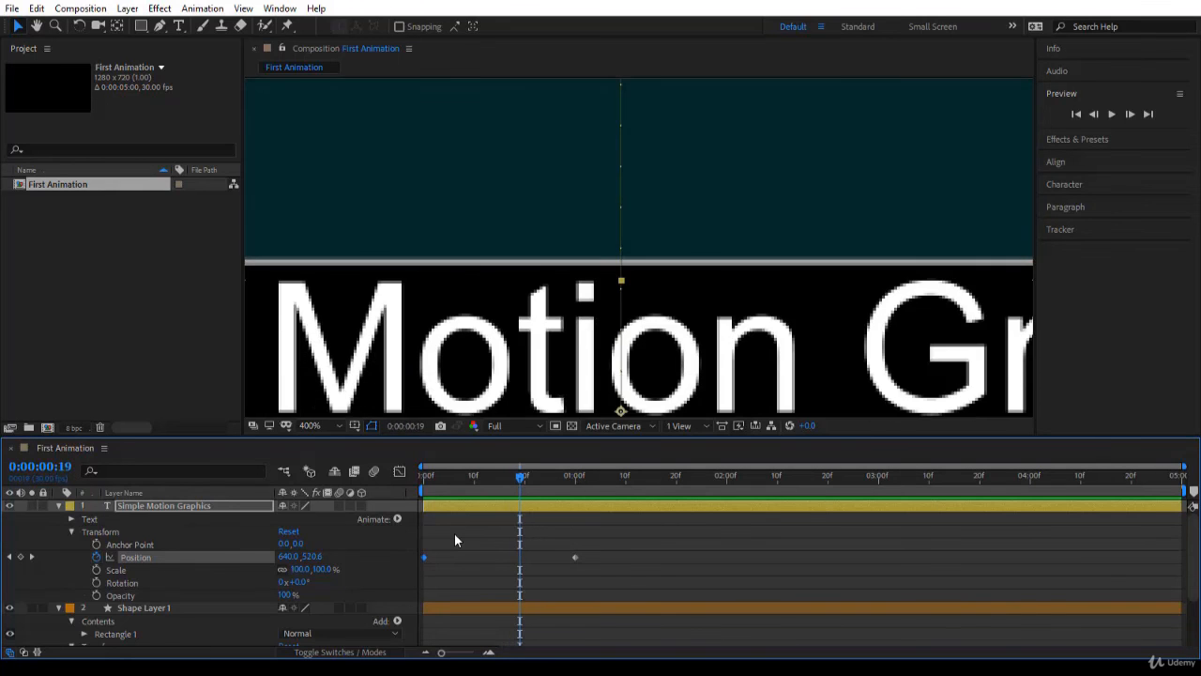
key("Page_Up")
key("Page_Up")
key("Page_Up")
key("Page_Up")
key("Page_Down")
key("Page_Down")
key("Page_Down")
Fit the whole composition in view and play back the animation from 0:00:00:00
left_click(342, 425)
left_click(324, 174)
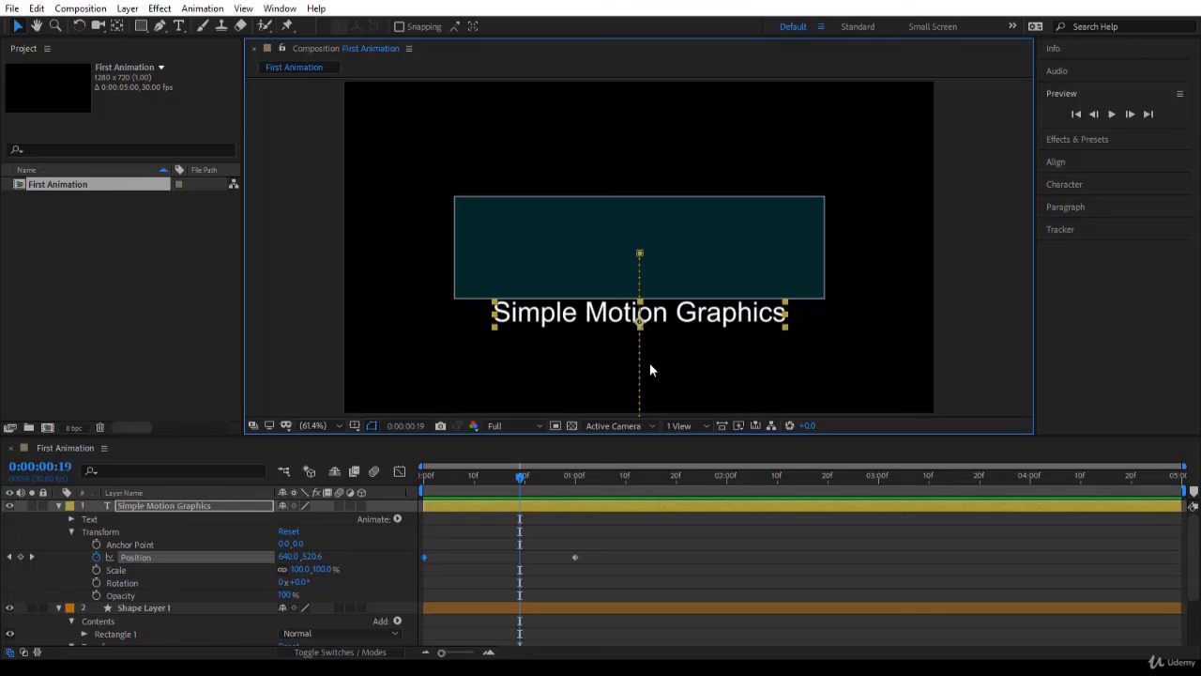
left_click_drag(520, 476, 318, 504)
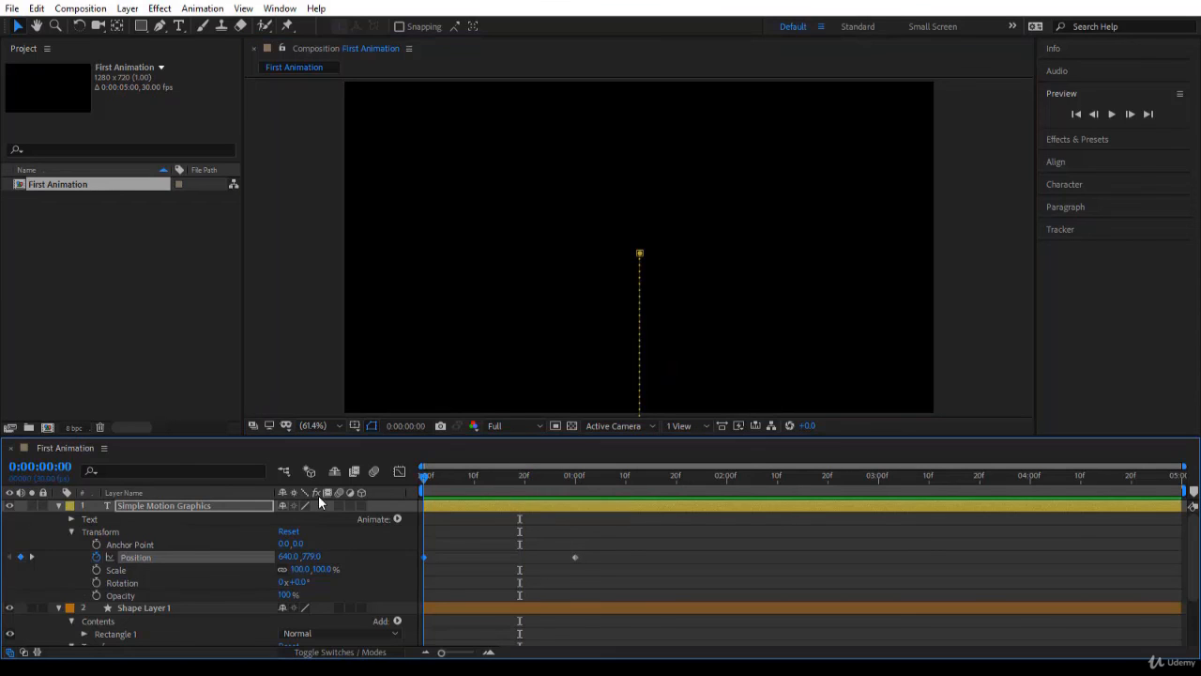
left_click(577, 631)
key("space")
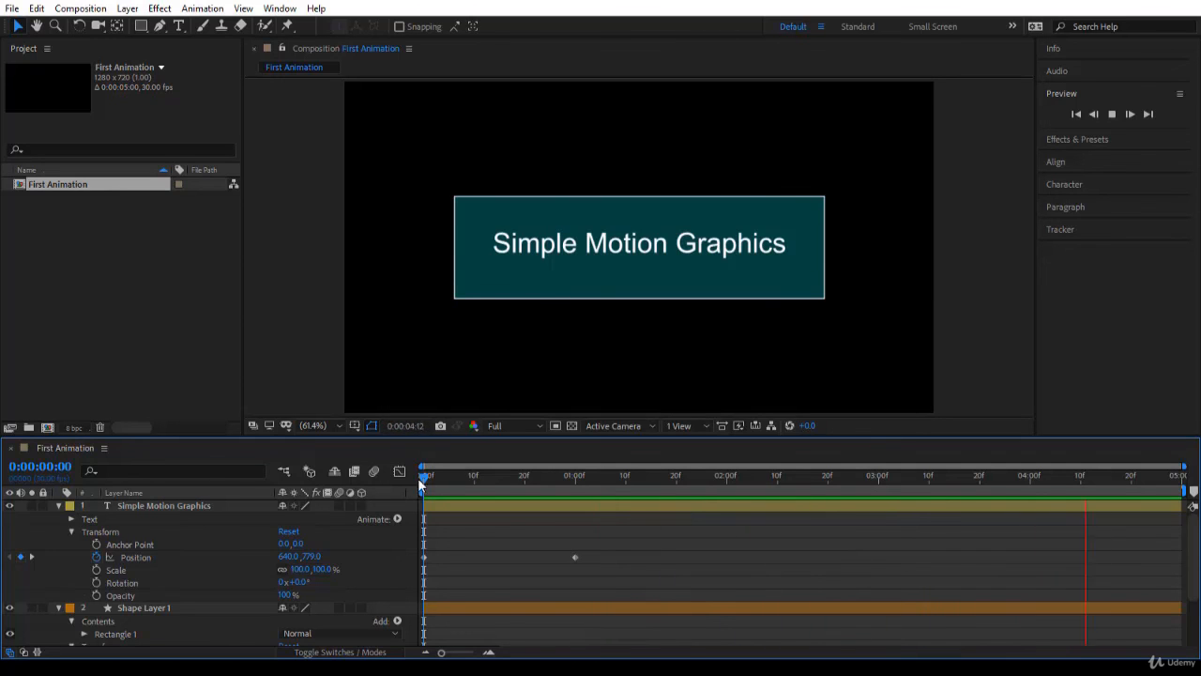
Keyframe the title's Position at 0:00:02:00 beyond the frame's right edge, at about 1643.4, 369.4
left_click_drag(421, 476, 580, 476)
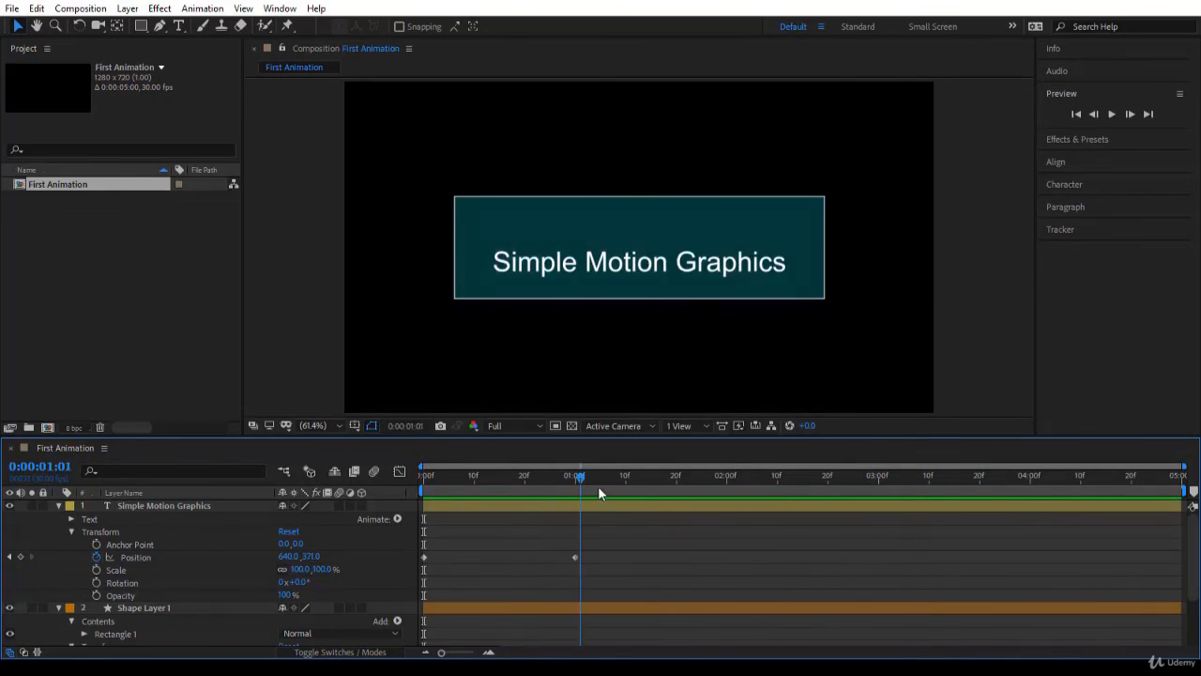
key("shift+Page_Down")
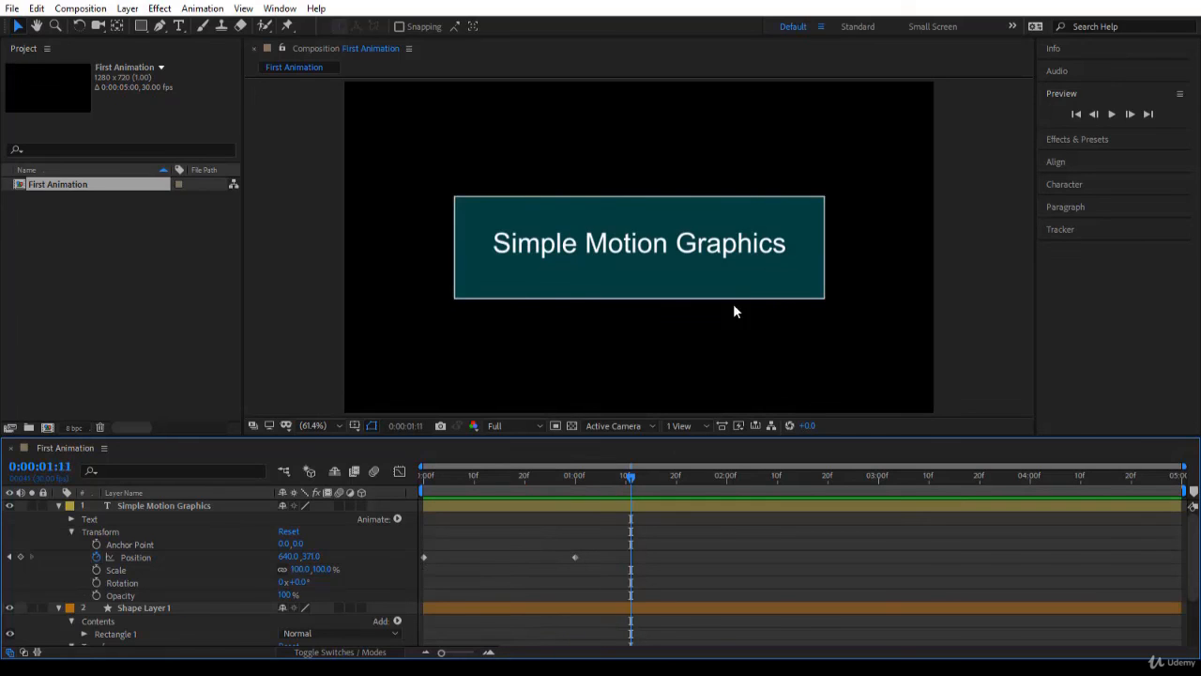
left_click_drag(631, 476, 732, 491)
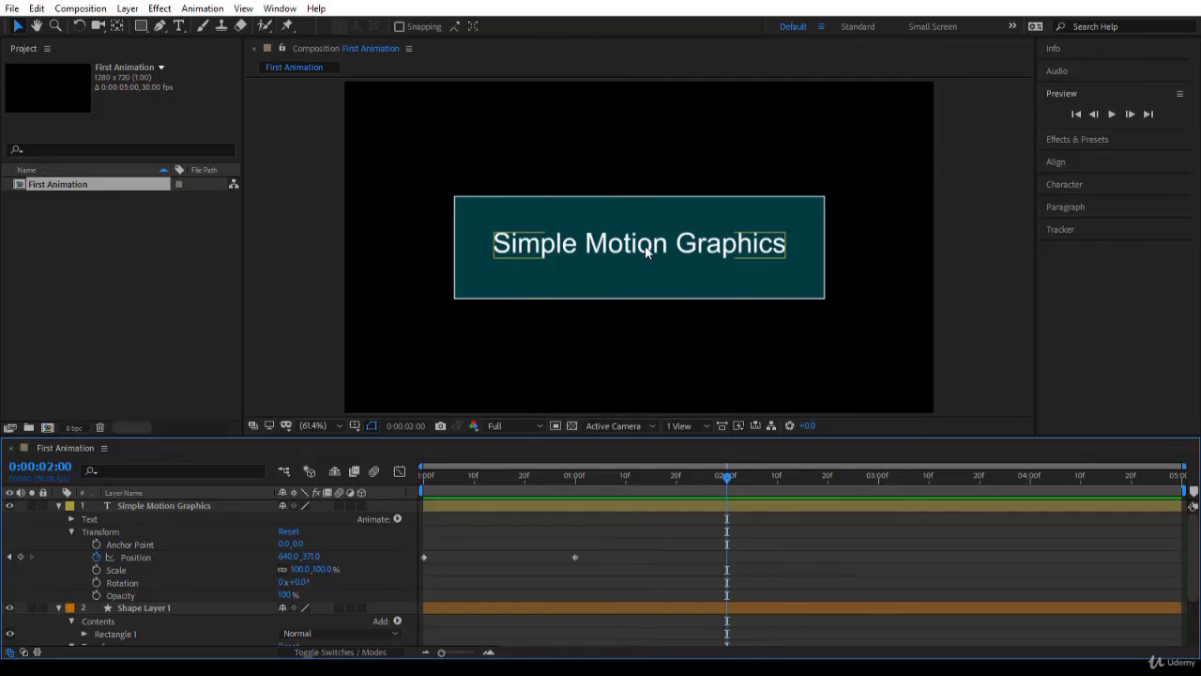
left_click_drag(648, 252, 1107, 252)
left_click(628, 290)
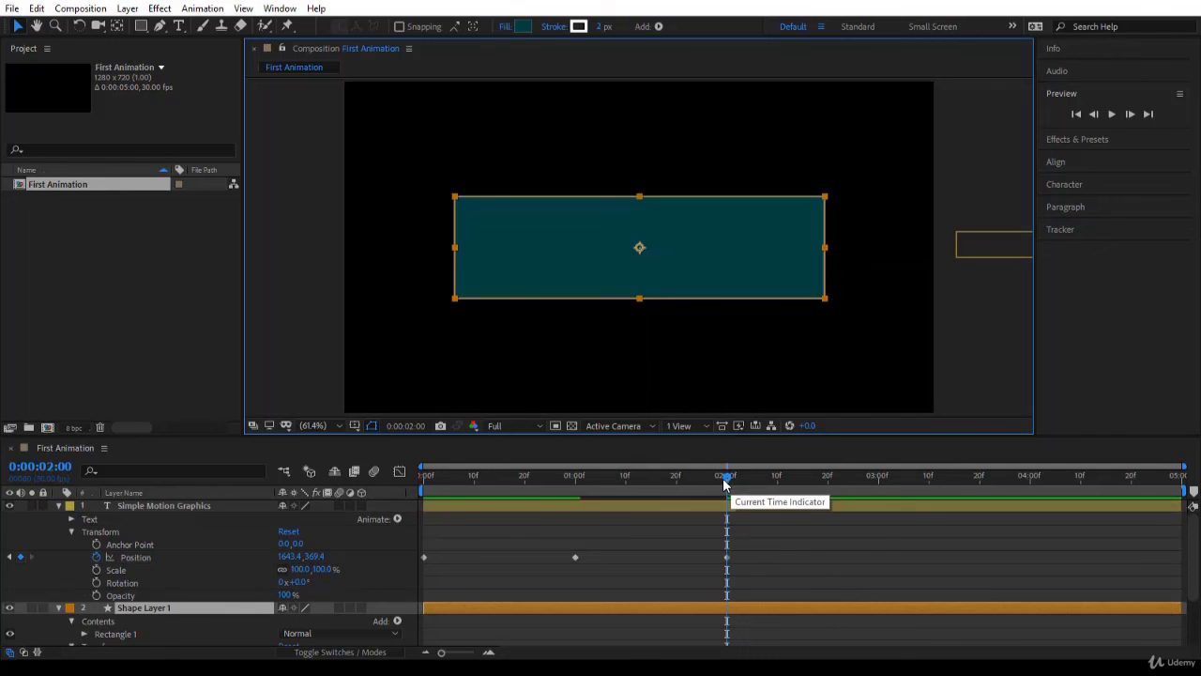
Keyframe the title back over the rectangle at 0:00:03:00, at about 638.4, 364.5, and play back the animation
left_click_drag(730, 485, 875, 495)
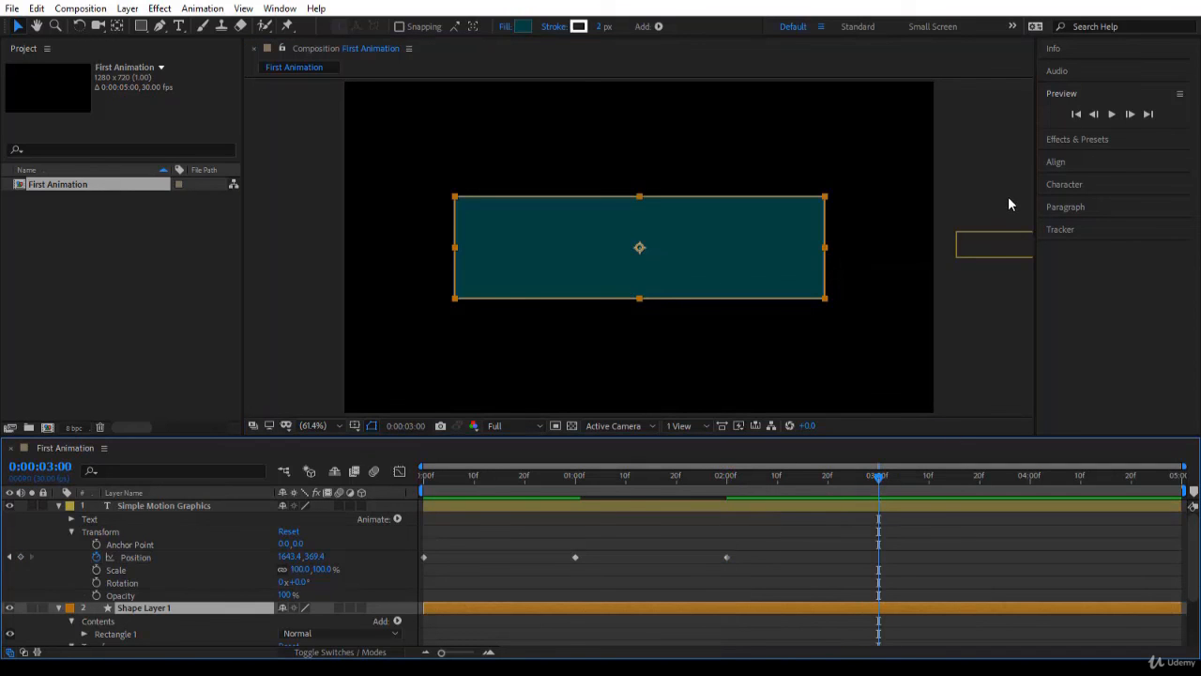
left_click_drag(997, 248, 539, 247)
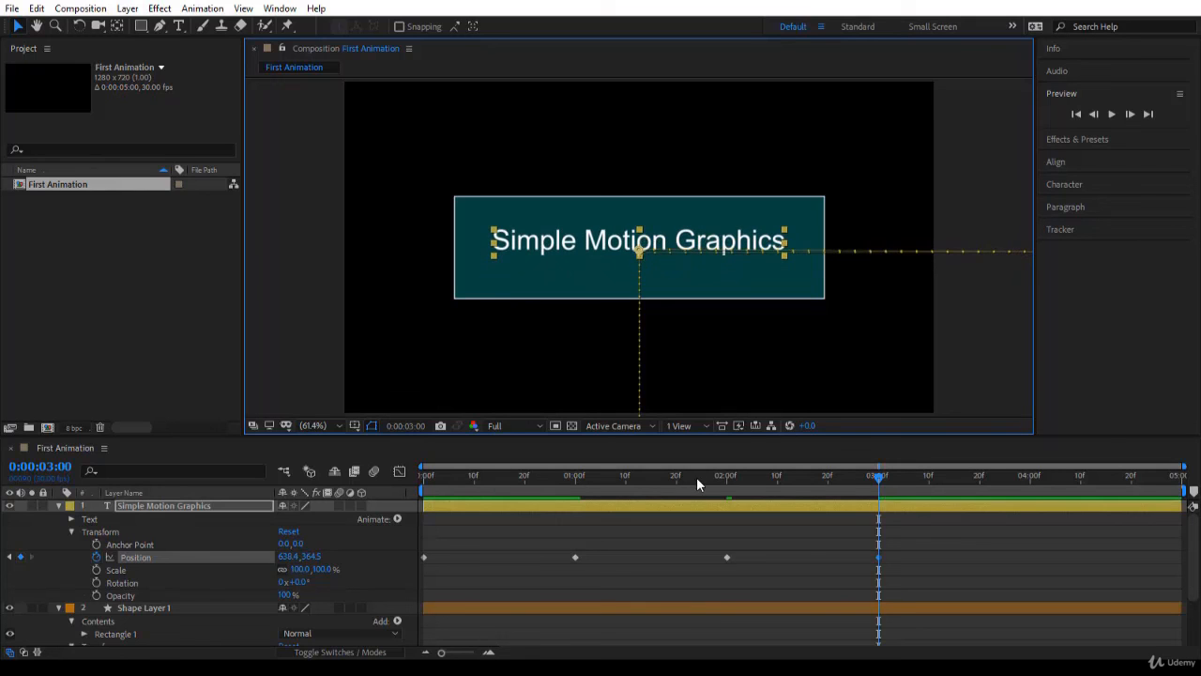
key("space")
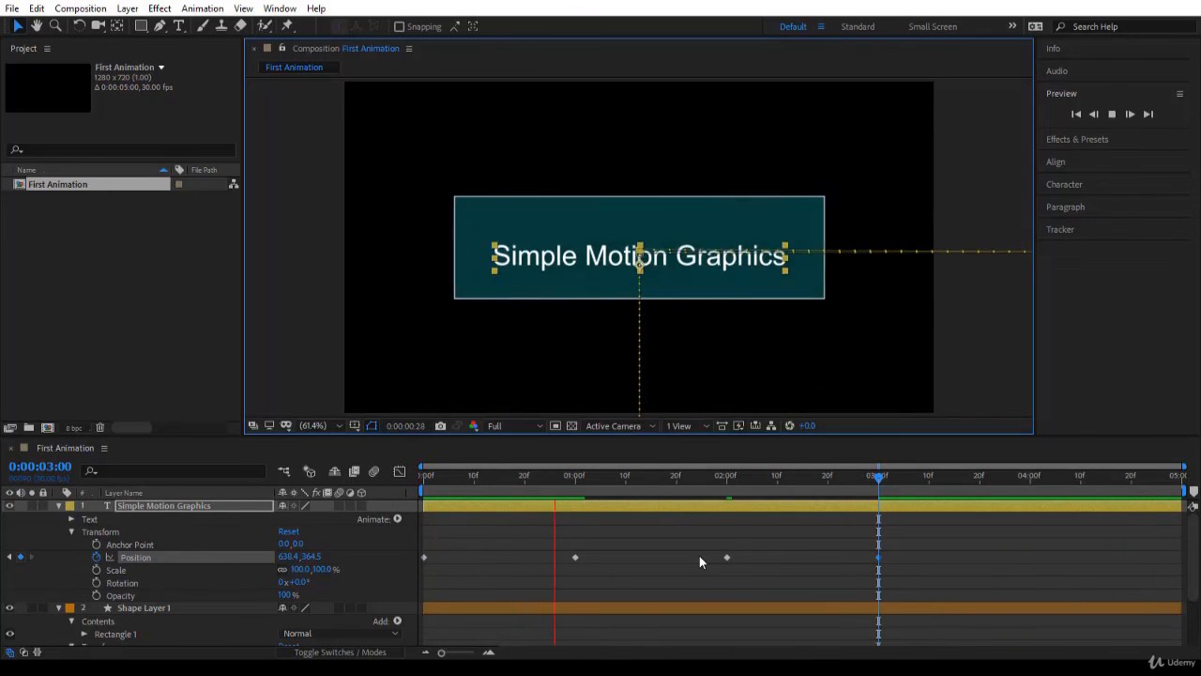
Delete the title's Position keyframes at 0:00:02:00 and 0:00:03:00
left_click(707, 540)
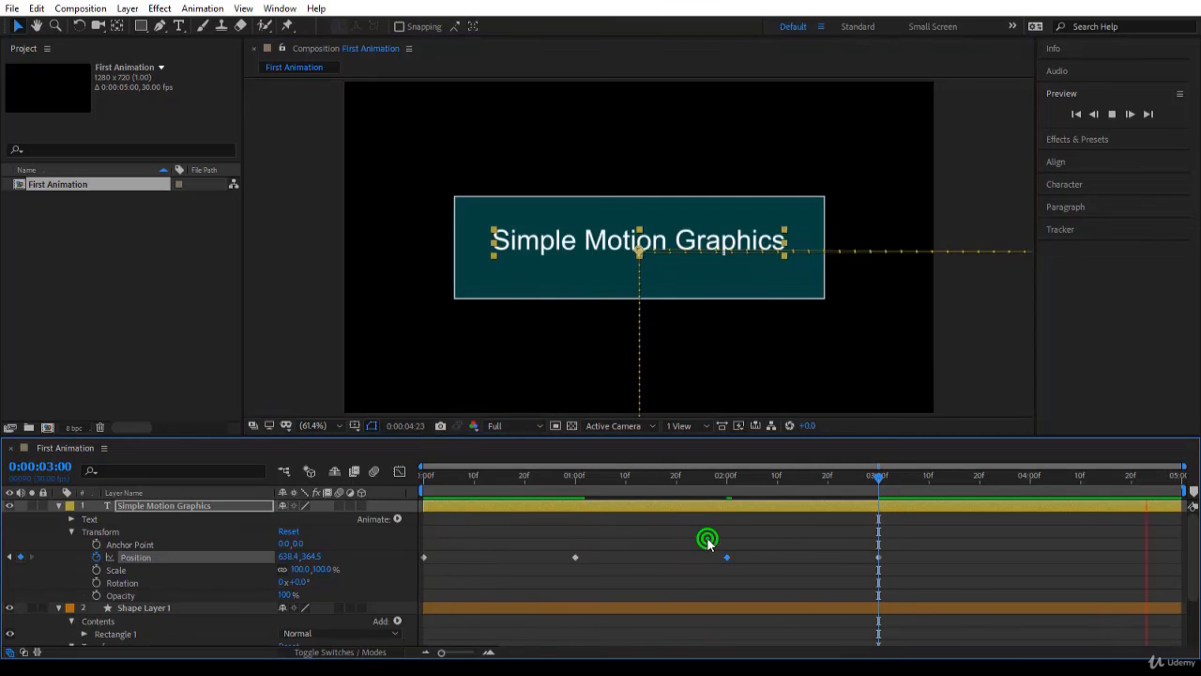
left_click_drag(707, 540, 935, 583)
key("Delete")
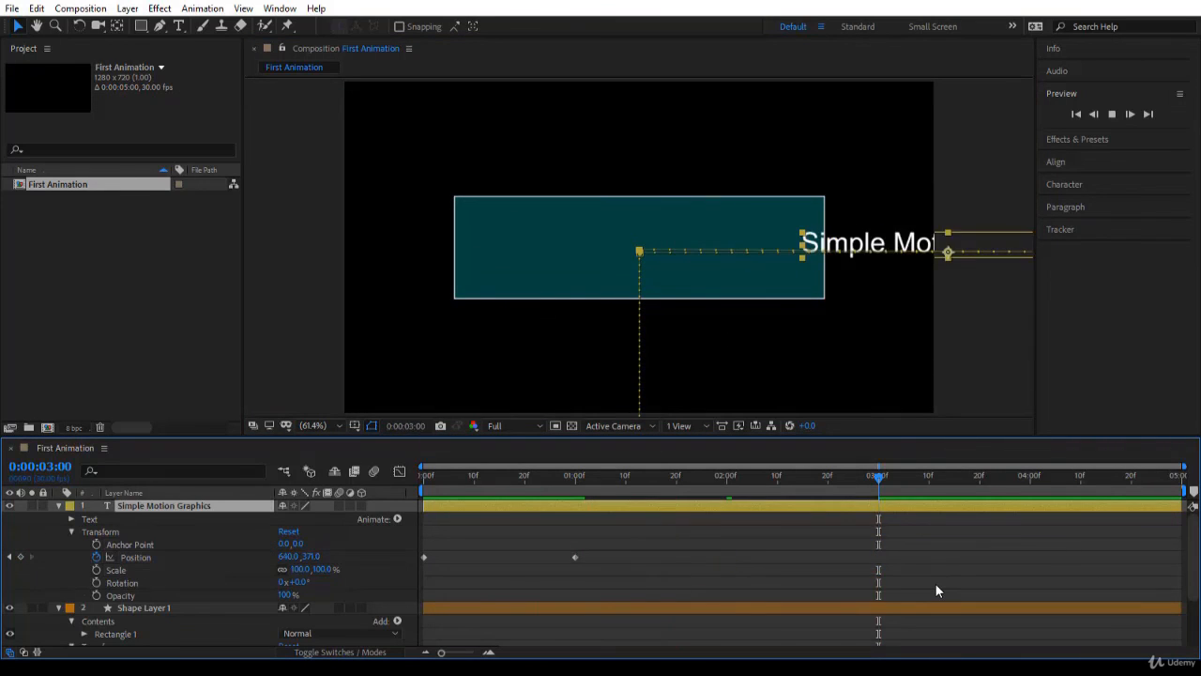
Select the title's Position keyframe at 0:00:01:00
left_click(575, 556)
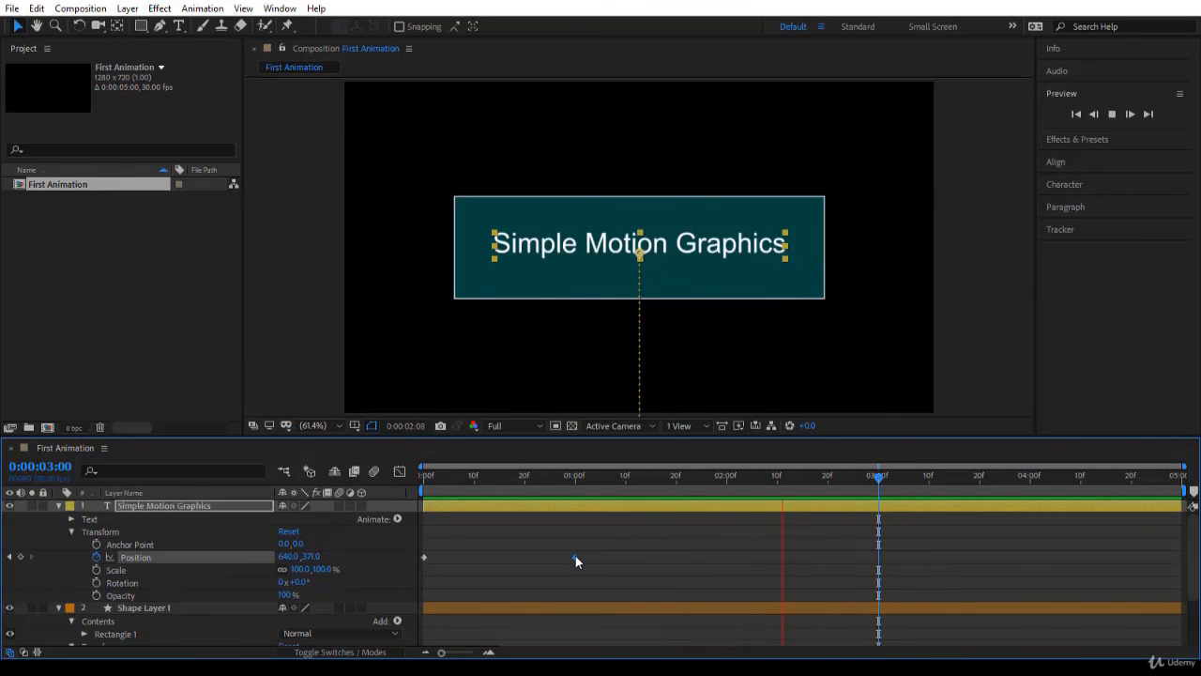
left_click_drag(575, 557, 579, 563)
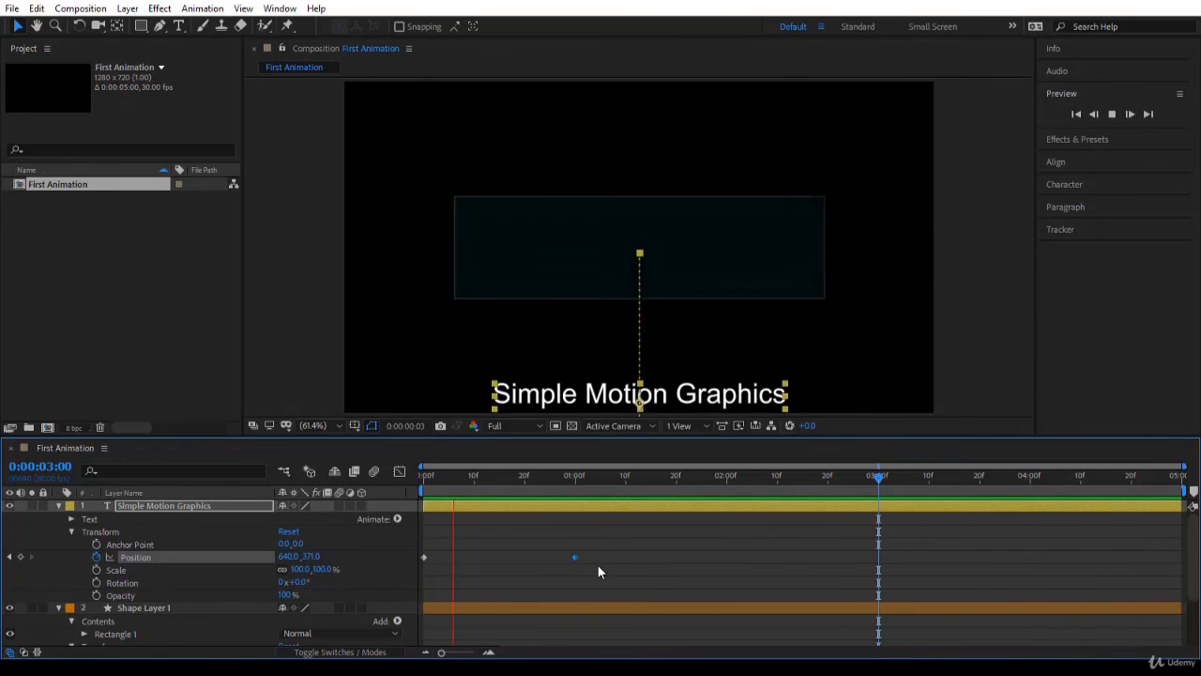